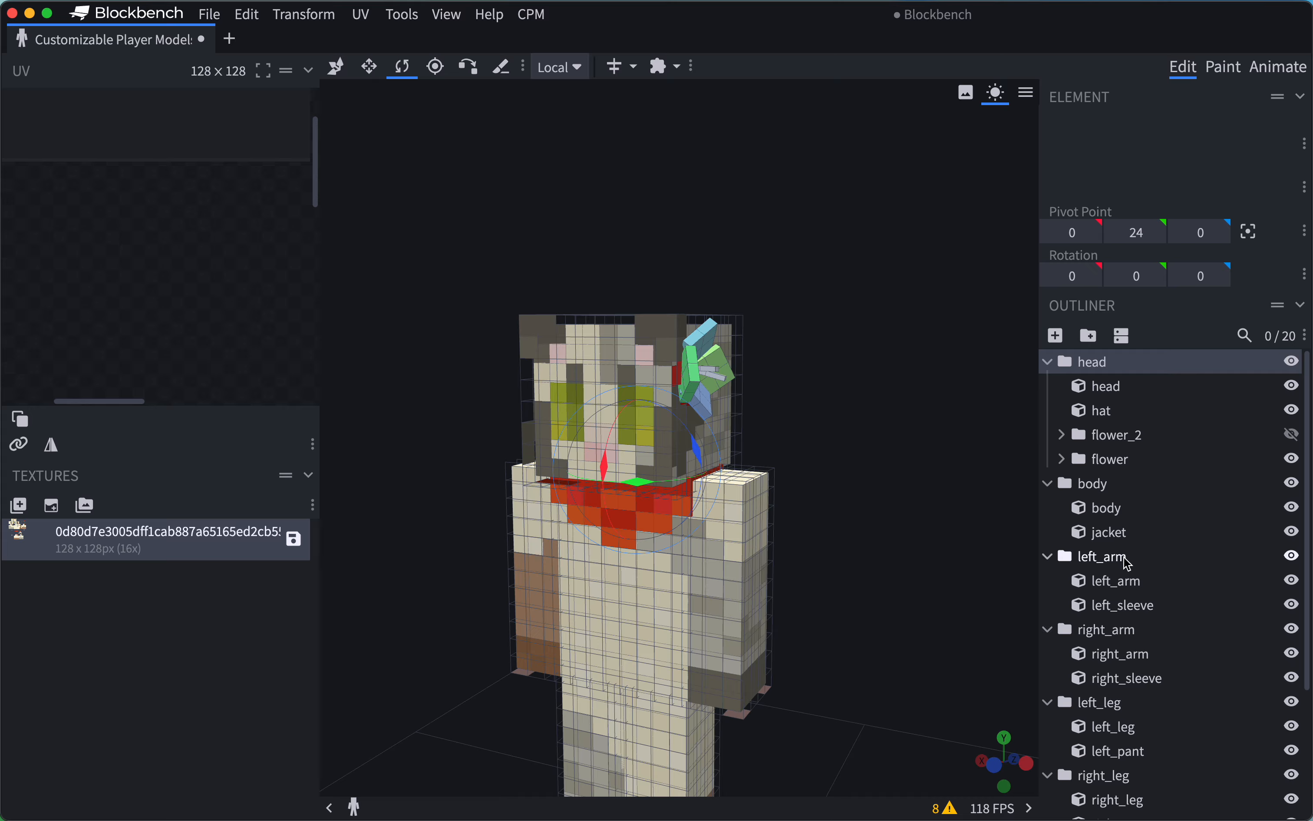
Try rotating the left_arm group about its shoulder pivot point, and undo the rotation.
left_click(1128, 564)
left_click_drag(890, 538, 801, 531)
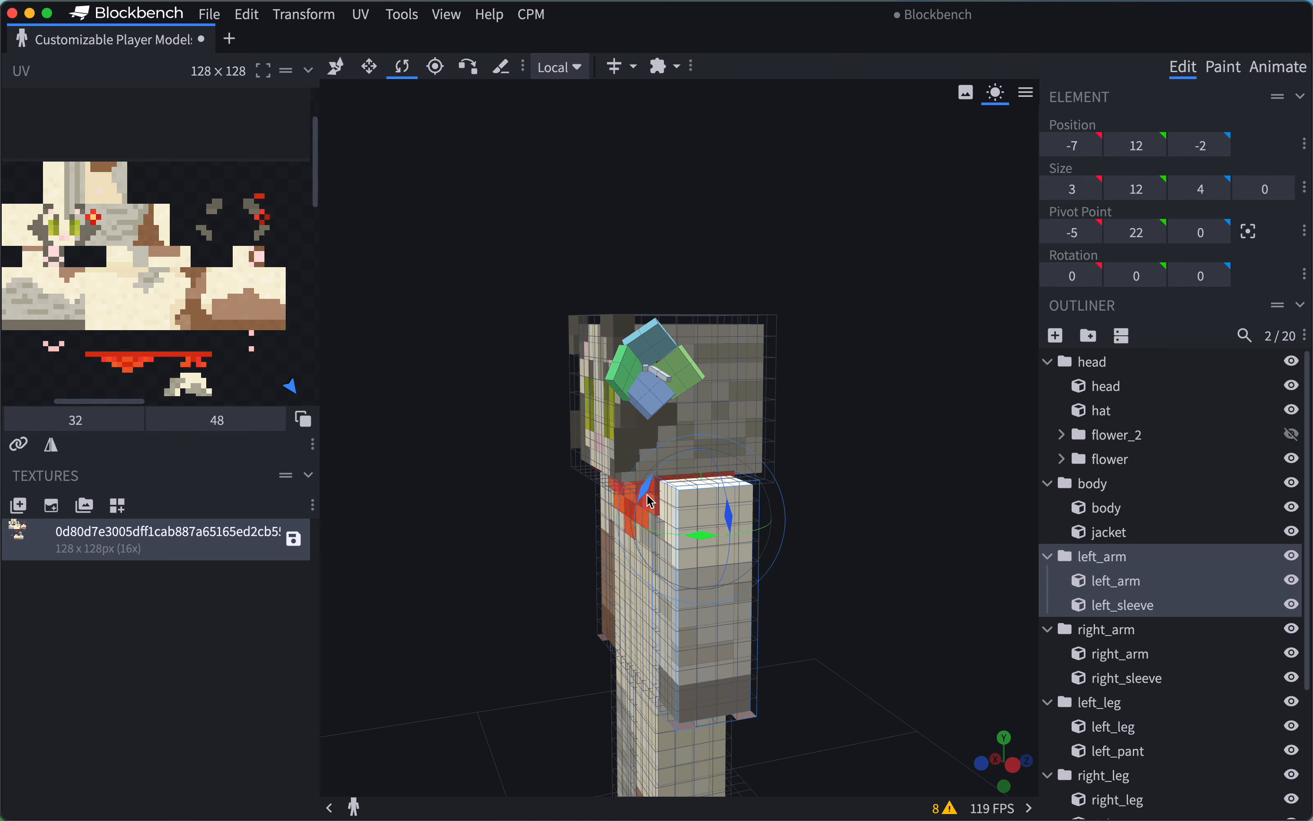
left_click_drag(647, 495, 689, 418)
key("super+z")
left_click_drag(861, 462, 956, 456)
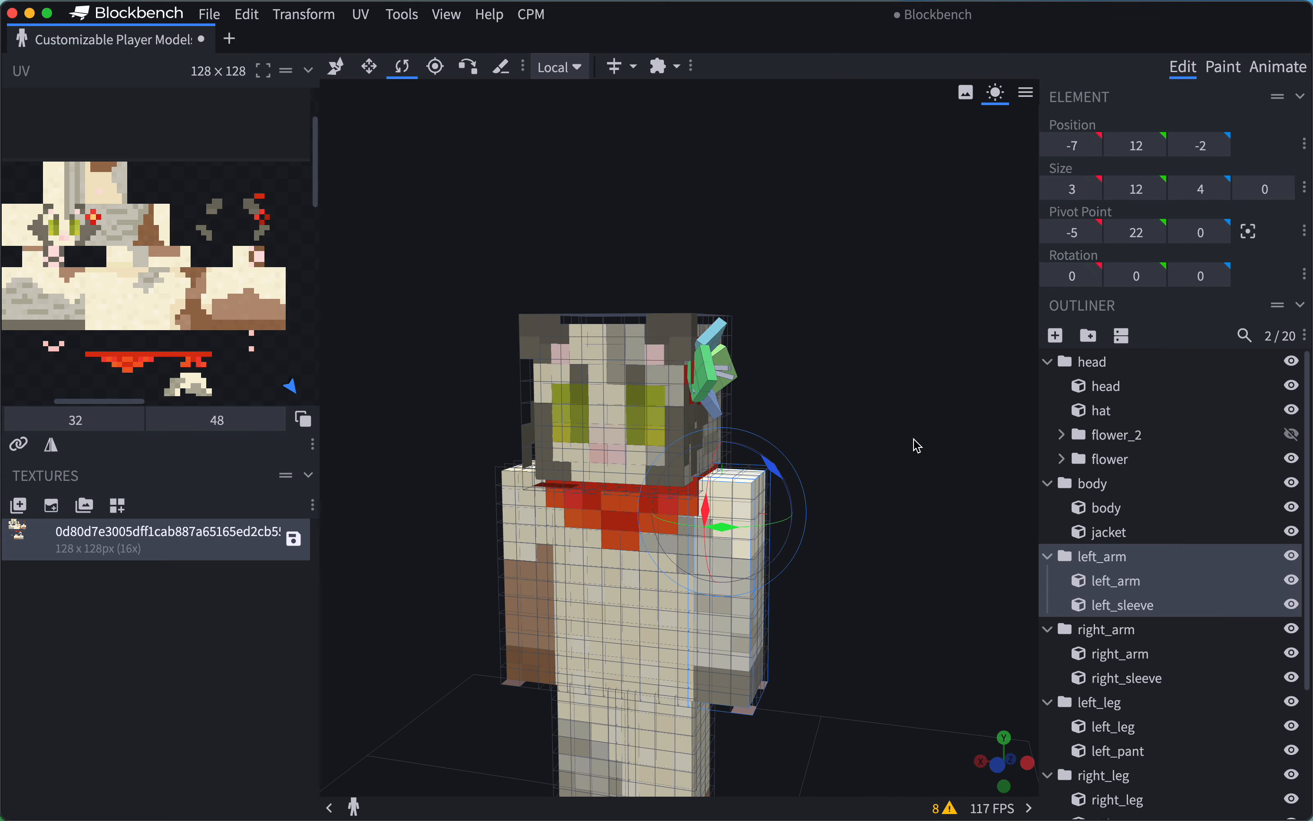
Select the head group and examine where its pivot point sits on the model.
left_click(1151, 365)
left_click_drag(929, 404, 874, 406)
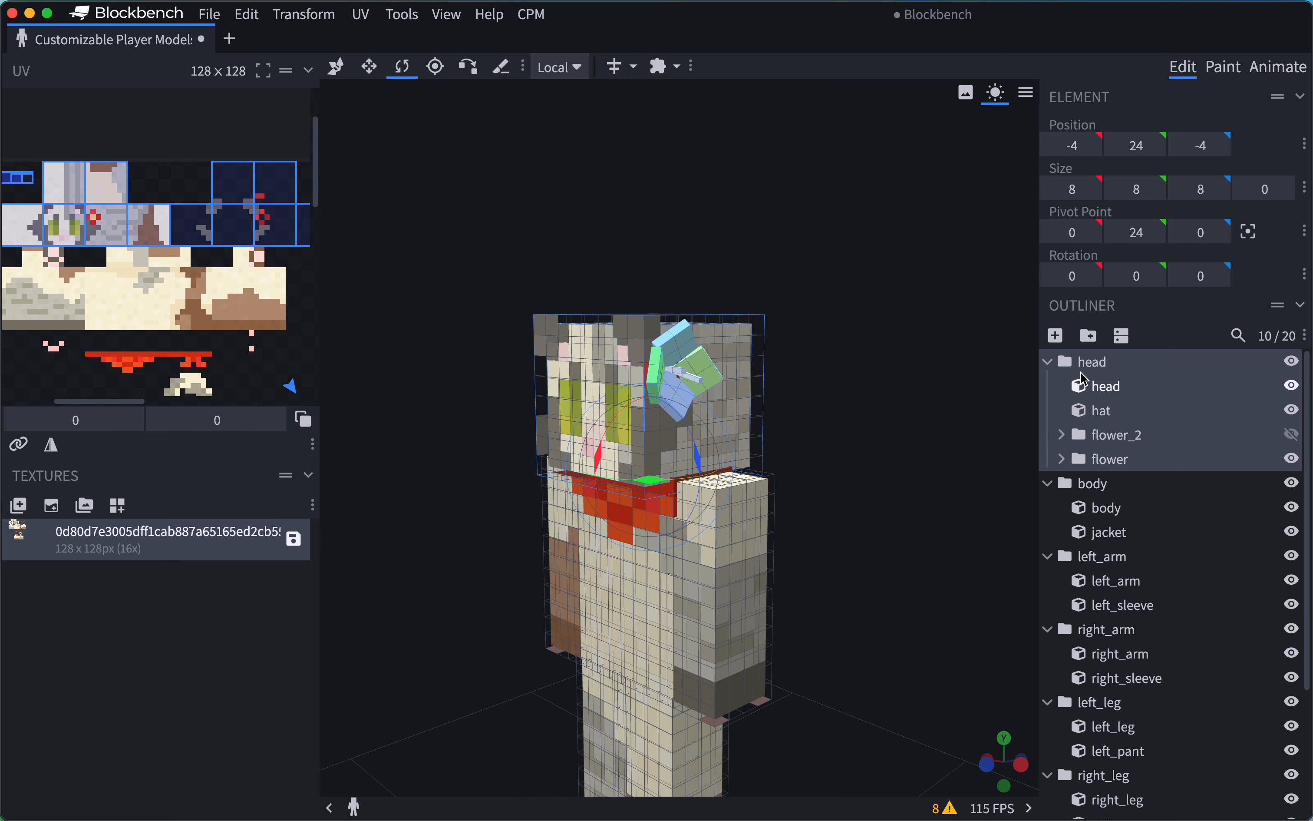
left_click(1092, 366)
left_click_drag(952, 378, 891, 376)
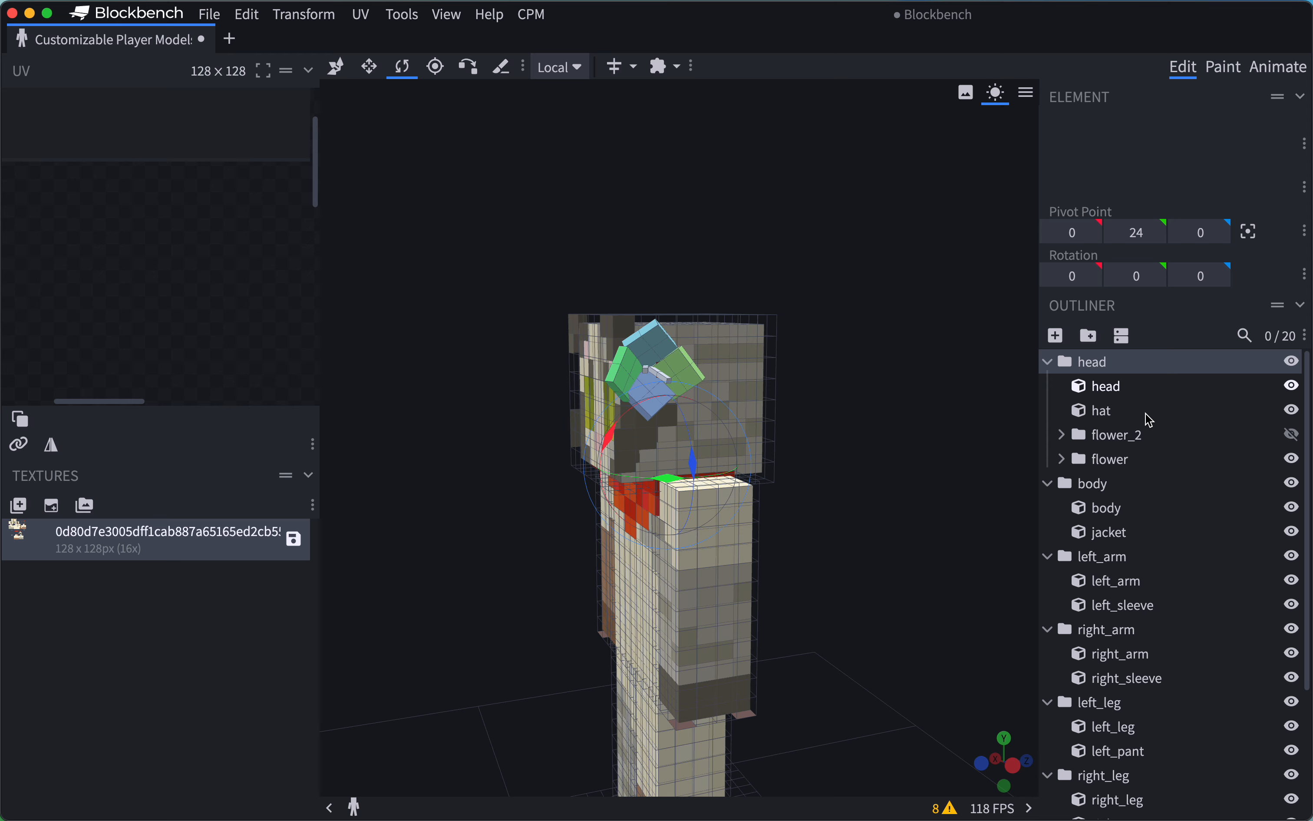
Select the flower group nested in the head group and inspect its pivot from several angles.
left_click(1140, 462)
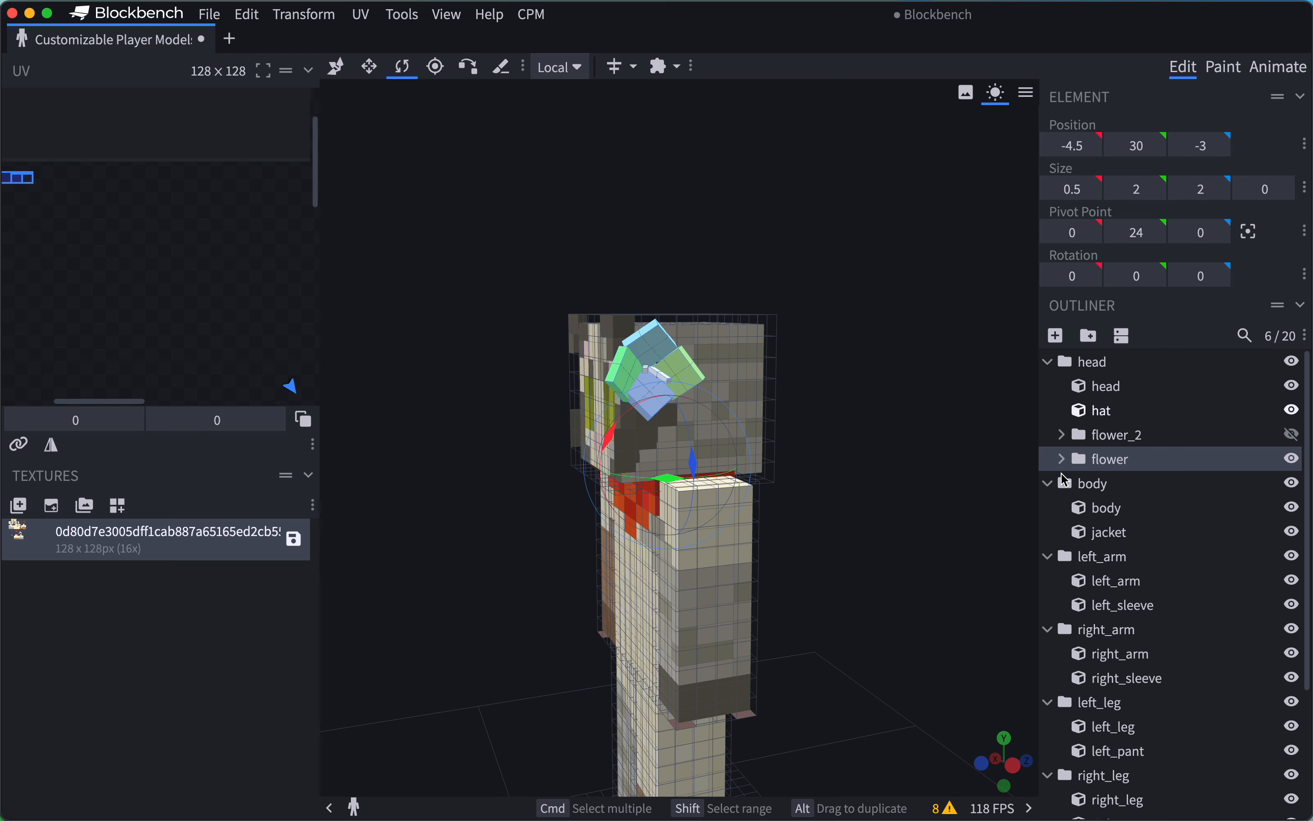
left_click_drag(912, 500, 945, 498)
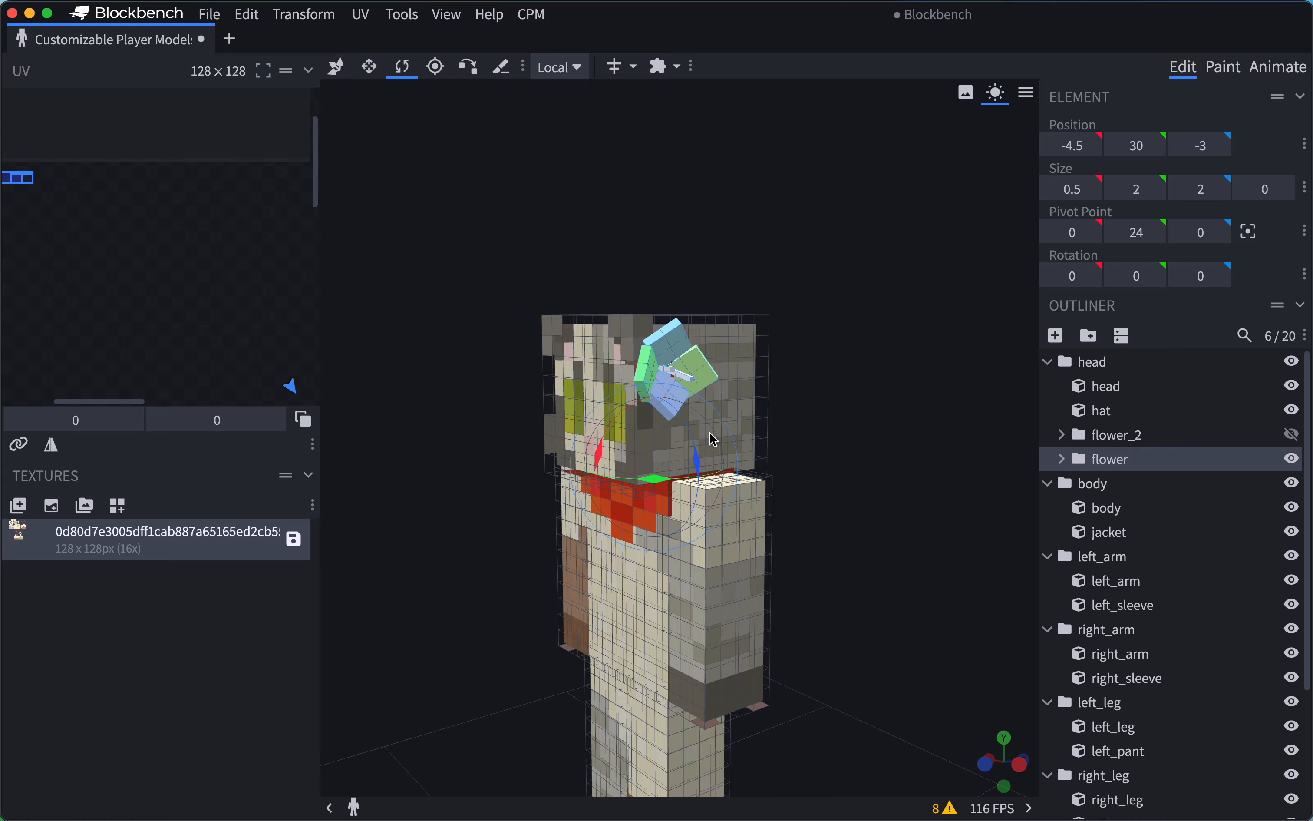
left_click_drag(865, 454, 830, 473)
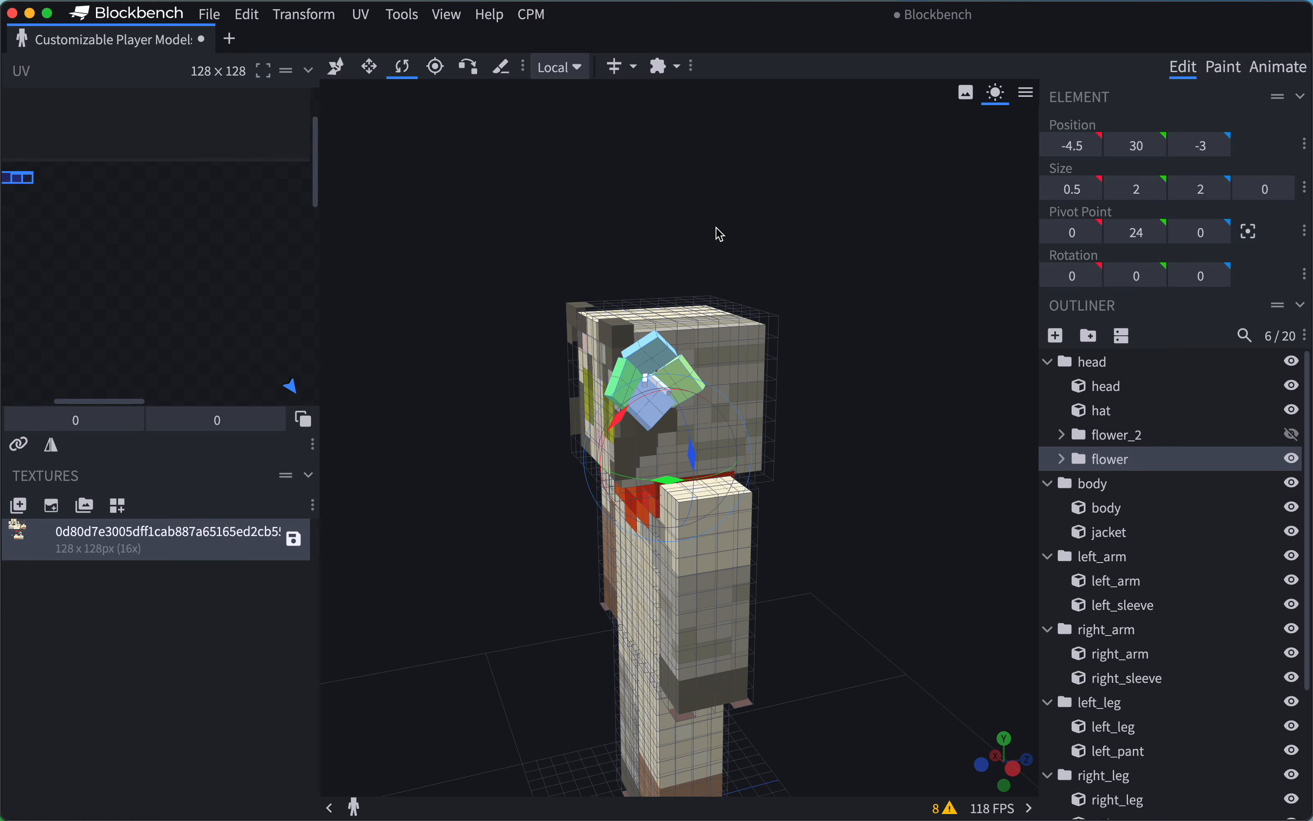
left_click_drag(718, 235, 742, 336)
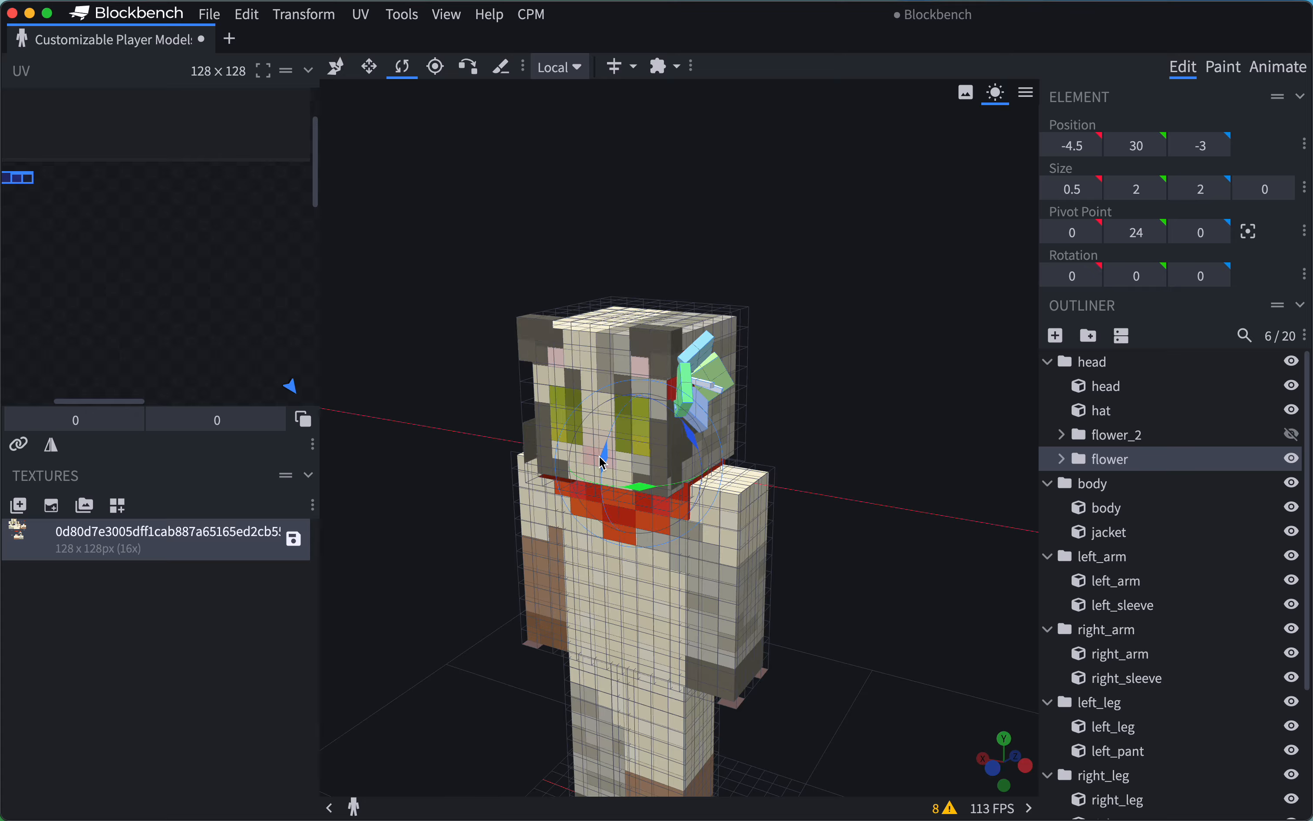
Try rotating the flower group about its current pivot, including 25 degrees around Z, and undo both rotations.
left_click_drag(599, 455, 673, 300)
key("super+z")
left_click_drag(796, 235, 833, 212)
left_click_drag(668, 416, 862, 291)
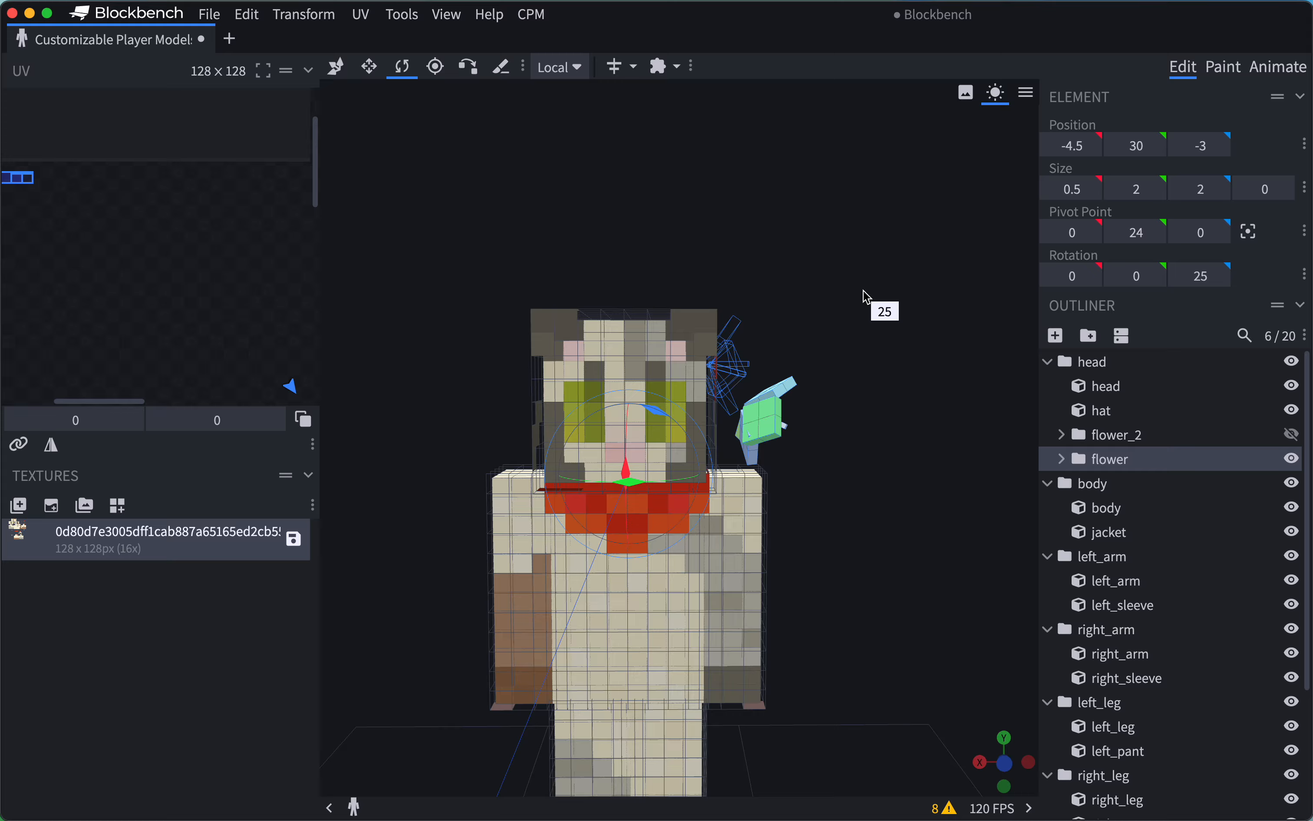
key("super+z")
Use the Pivot Tool to move the flower group's pivot to the flower's attachment on the head, at -4, 29.75, -3.
left_click_drag(868, 341, 566, 365)
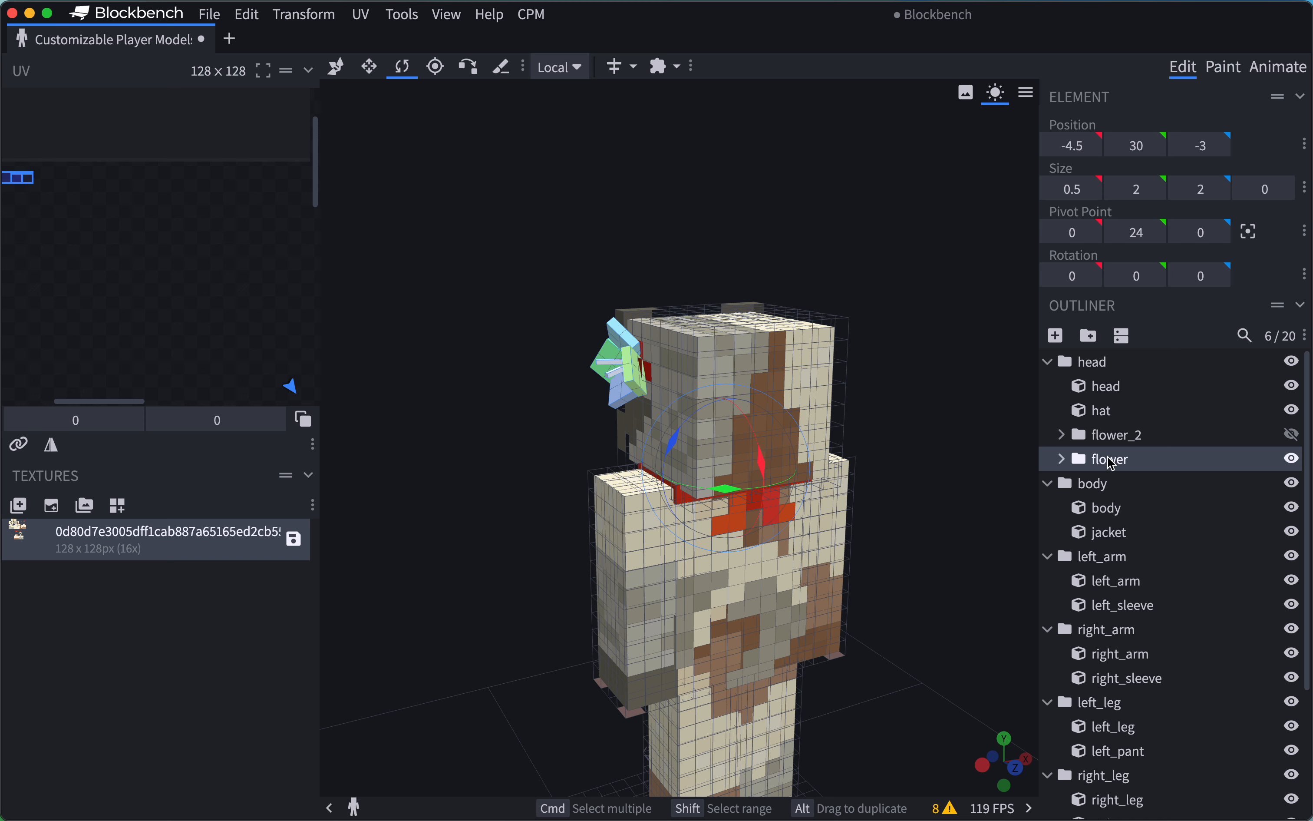
left_click(435, 66)
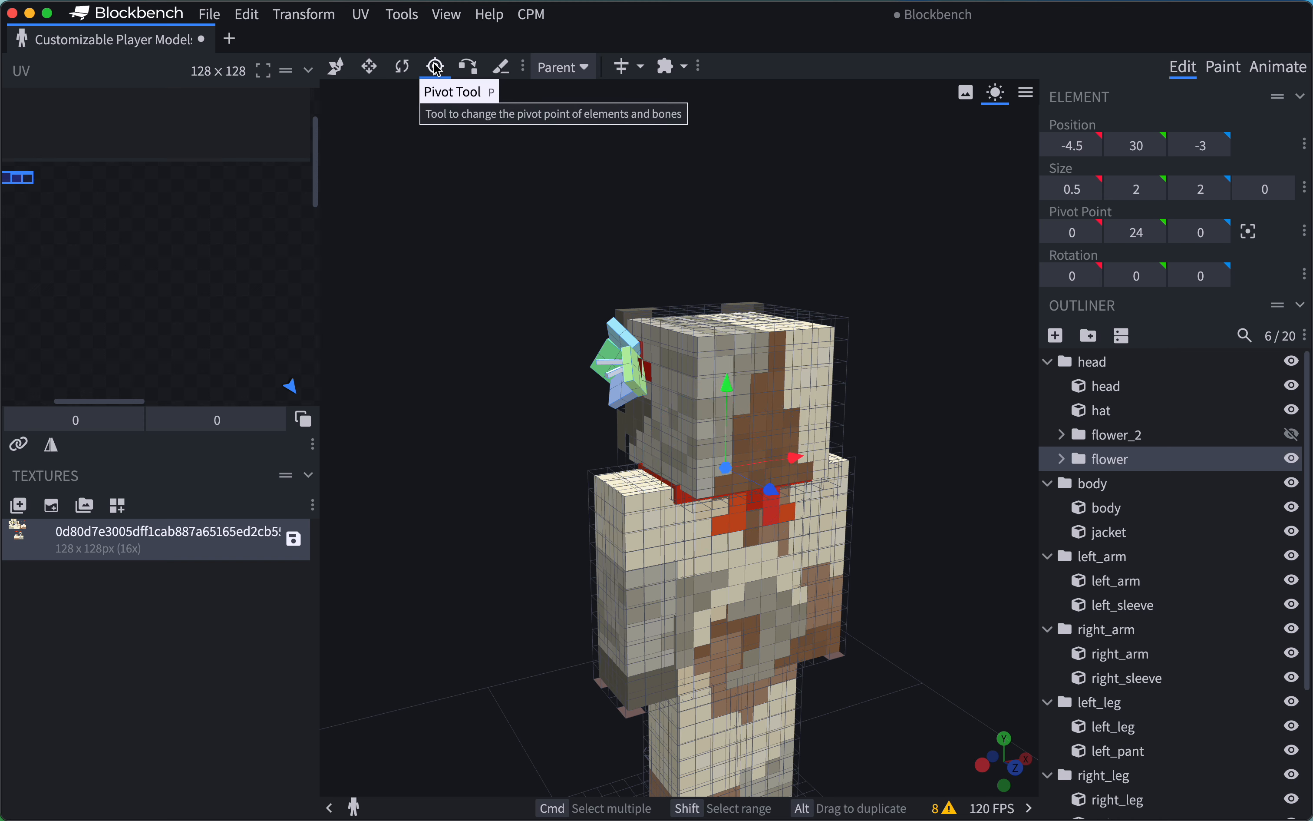
left_click_drag(811, 216, 733, 223)
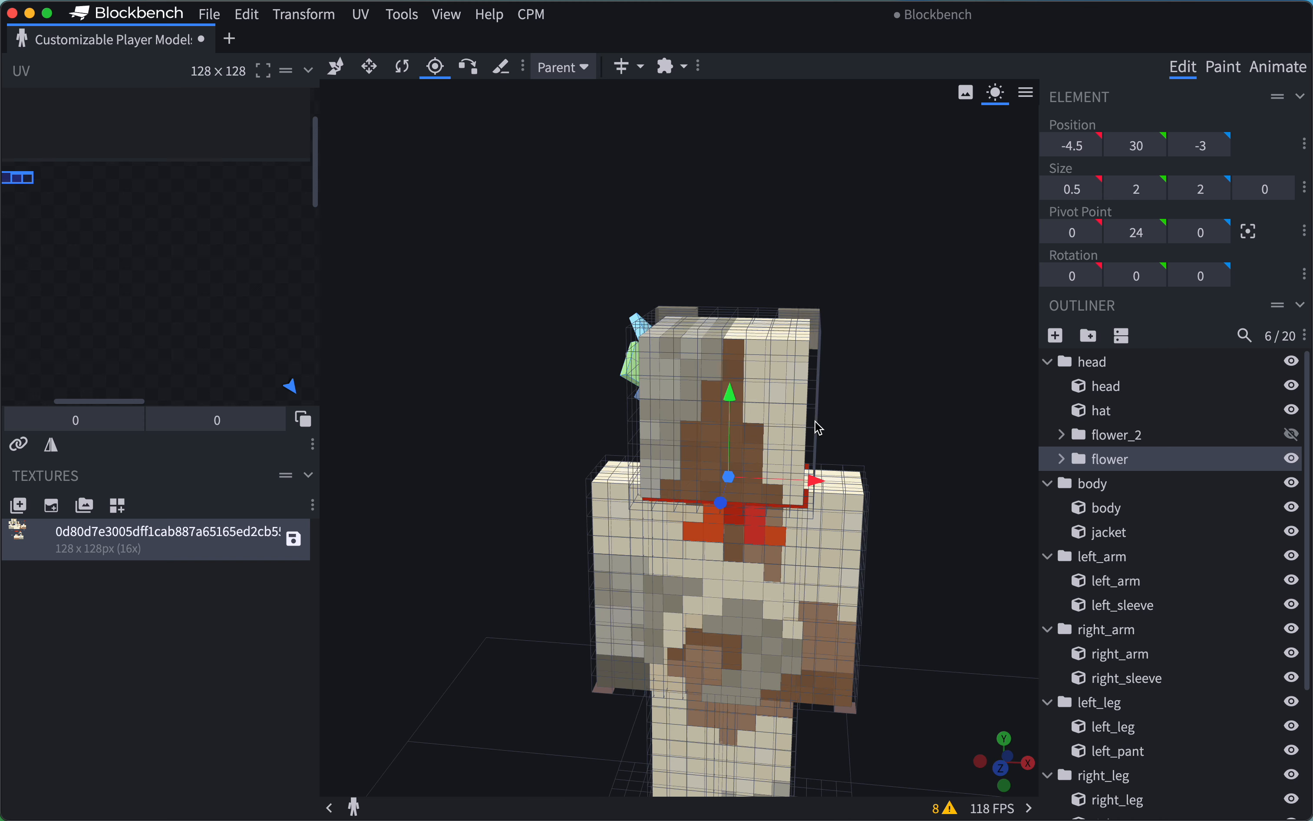
left_click_drag(815, 478, 730, 473)
left_click_drag(656, 391, 692, 297)
left_click_drag(774, 385, 720, 391)
left_click_drag(716, 234, 637, 278)
left_click_drag(531, 264, 663, 256)
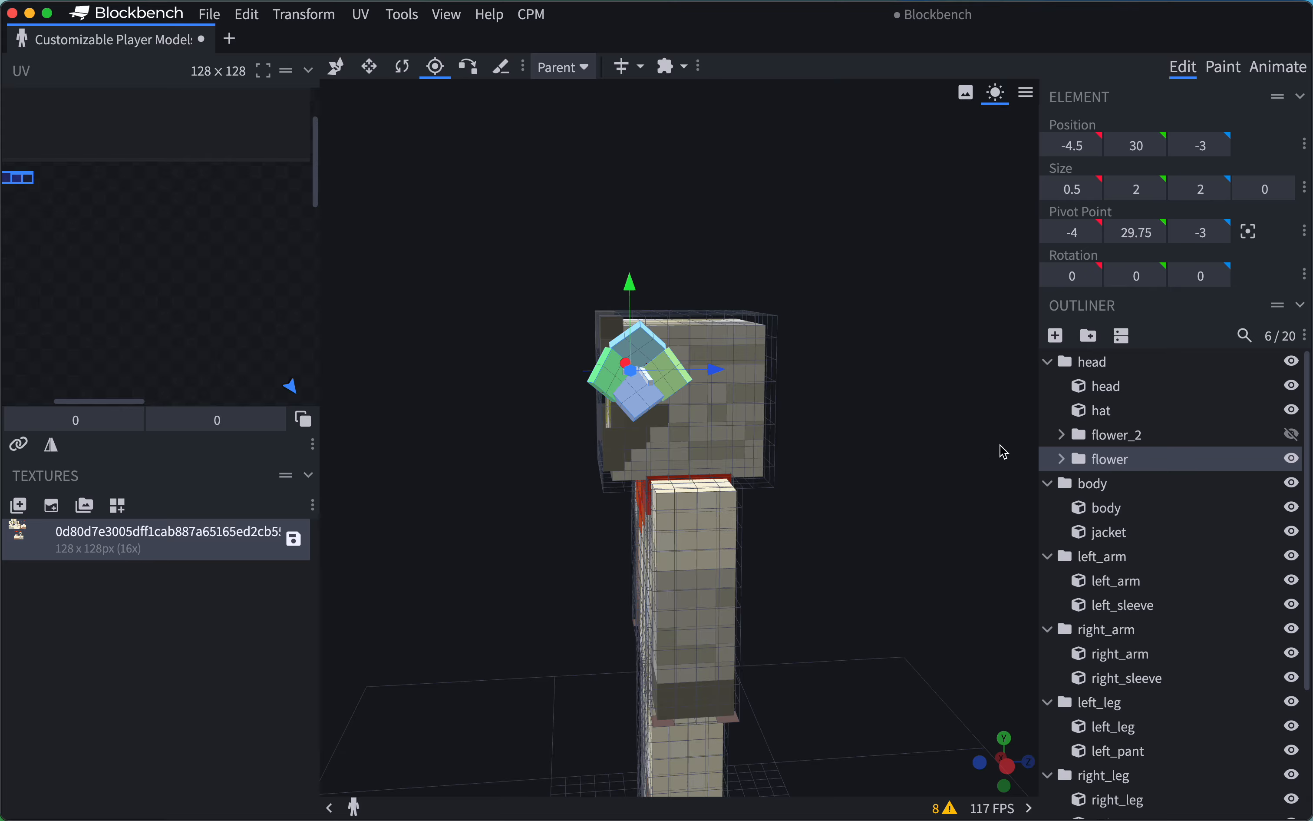
Fine-tune the flower group's pivot point to -4, 29.5, -2.5.
left_click_drag(846, 318, 682, 293)
left_click_drag(763, 256, 663, 261)
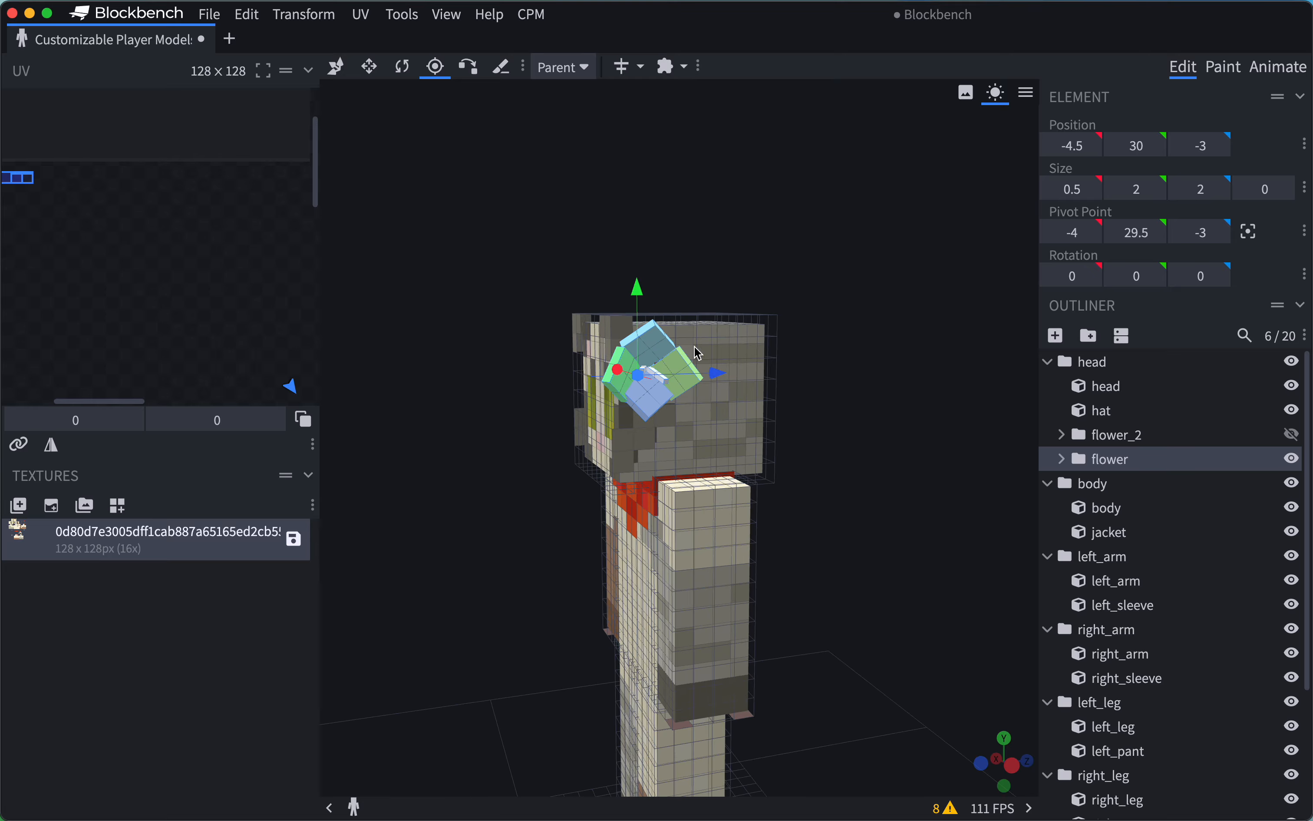
left_click_drag(718, 375, 728, 376)
left_click_drag(697, 254, 741, 217)
Rotate the flower group -12.5 degrees around the Y axis about its new pivot.
key("r")
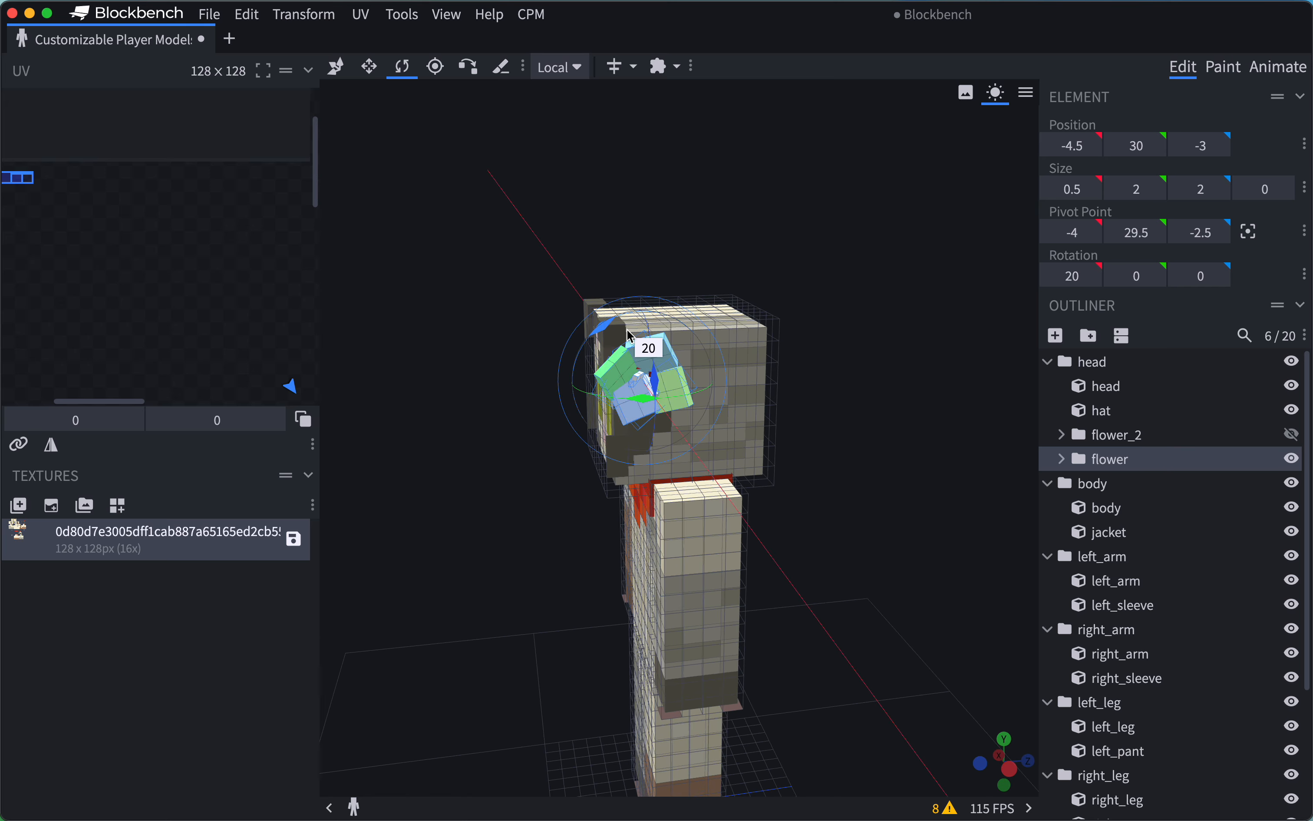
left_click_drag(663, 332, 653, 251)
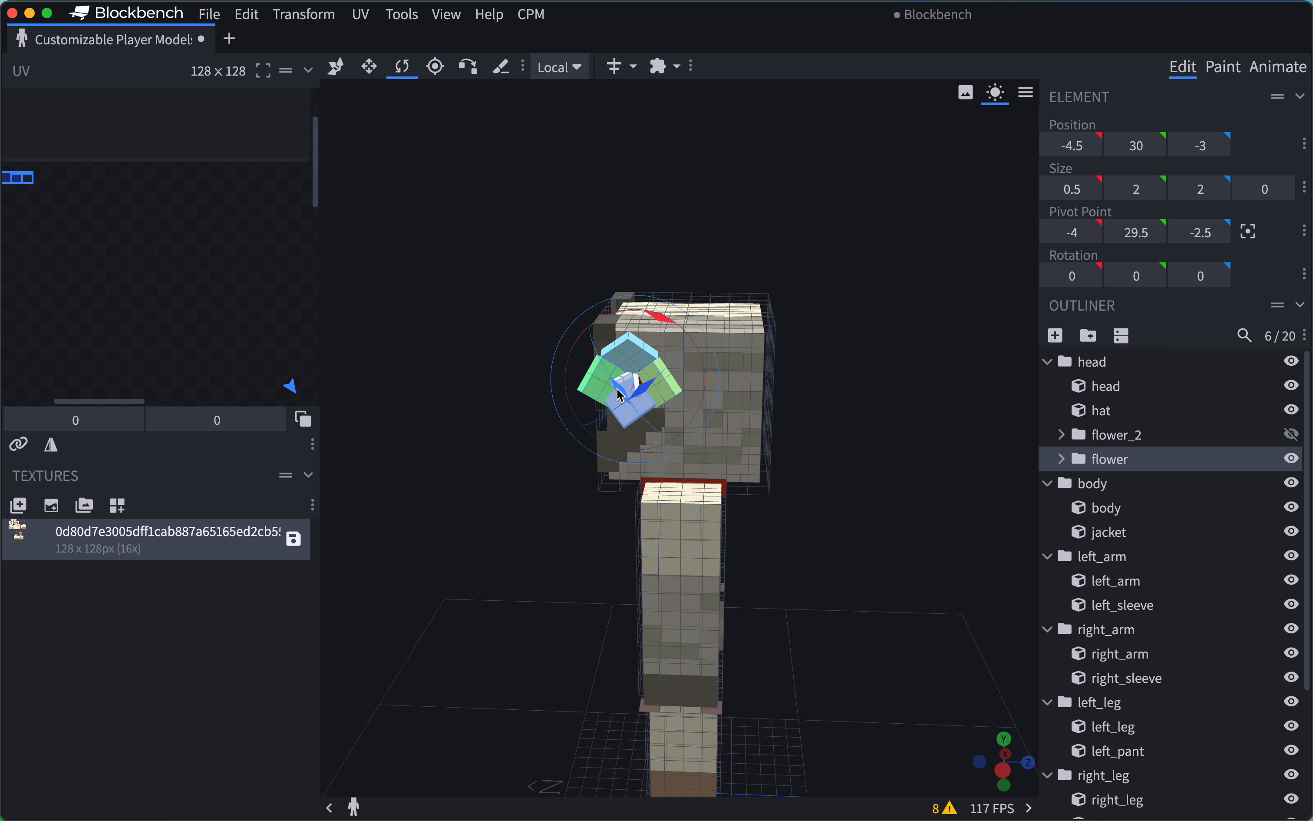
left_click_drag(624, 407, 626, 398)
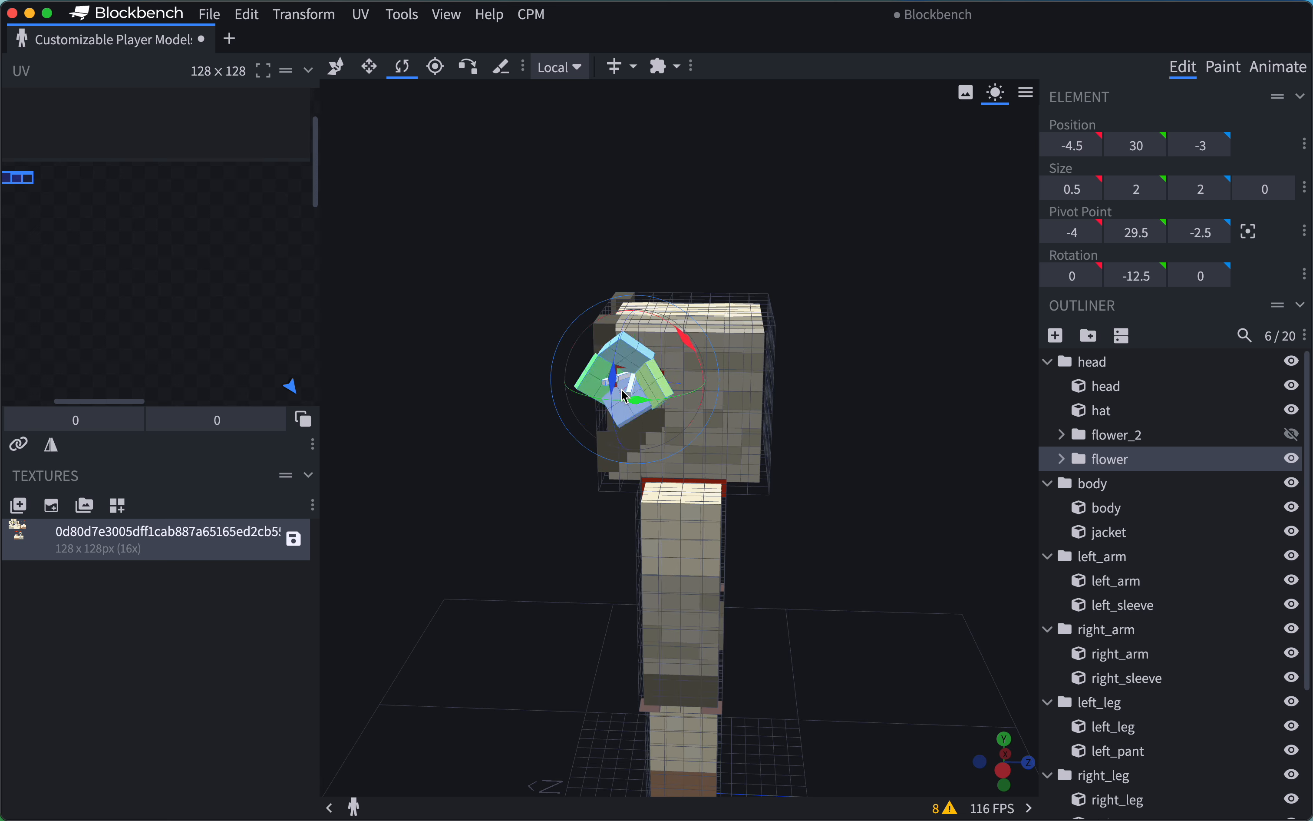
left_click_drag(712, 296, 633, 293)
Move the flower group slightly outward from the head along X, to position -4.75.
key("v")
left_click_drag(667, 354, 662, 356)
left_click_drag(474, 264, 861, 265)
left_click_drag(823, 424, 674, 465)
left_click_drag(782, 339, 770, 344)
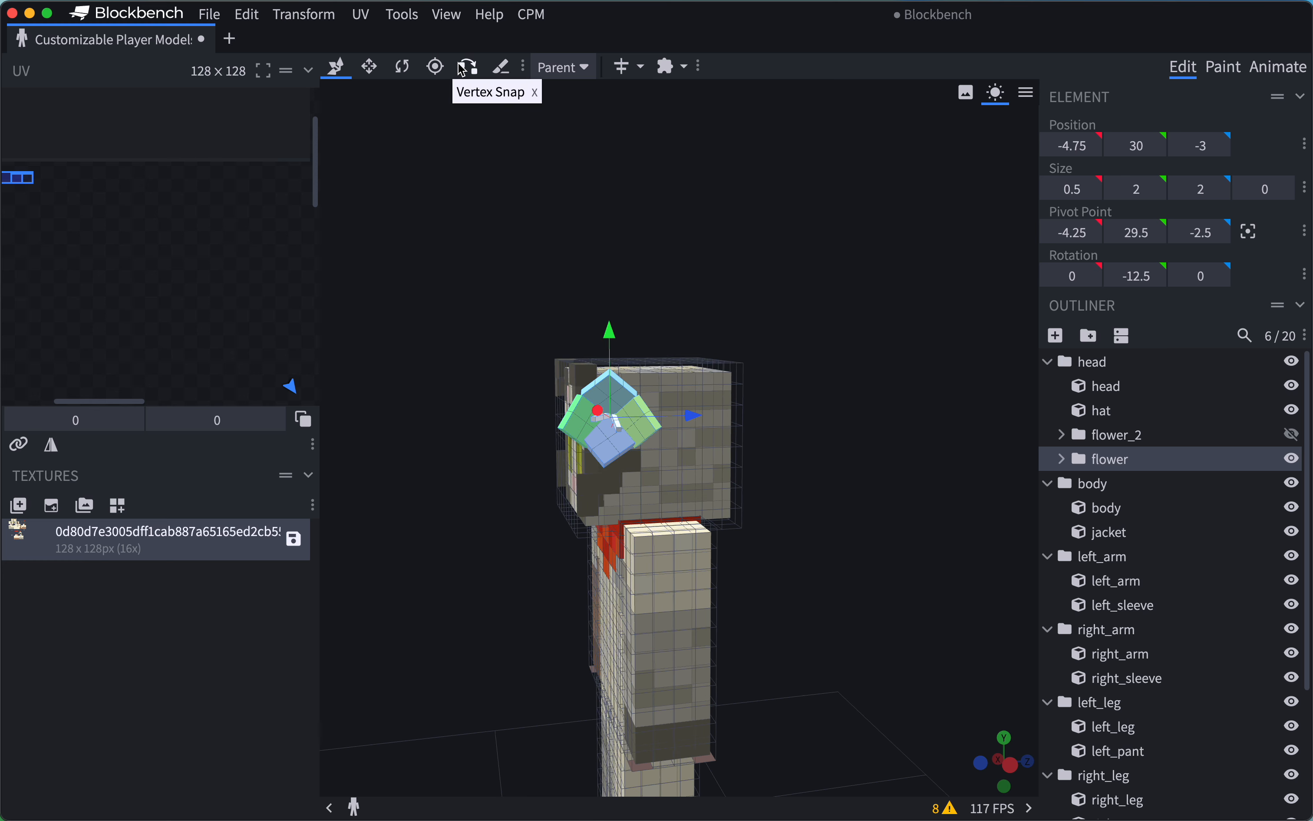
Add a new cube inside the head group and move it beside the head, to position -8, 30, 2.
left_click(1122, 414)
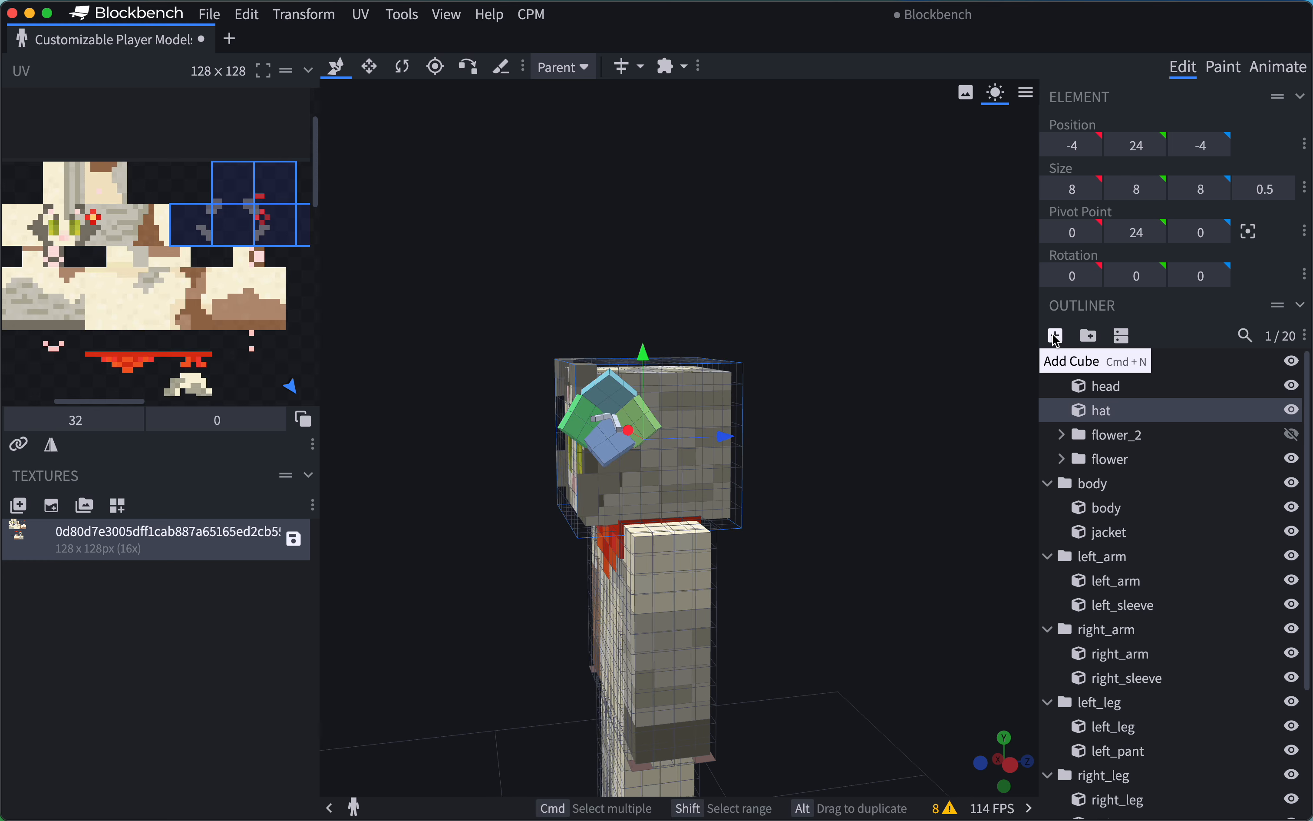
left_click(1054, 336)
left_click_drag(796, 239, 337, 247)
left_click_drag(584, 536, 676, 481)
left_click_drag(882, 581, 678, 584)
left_click_drag(697, 422, 697, 313)
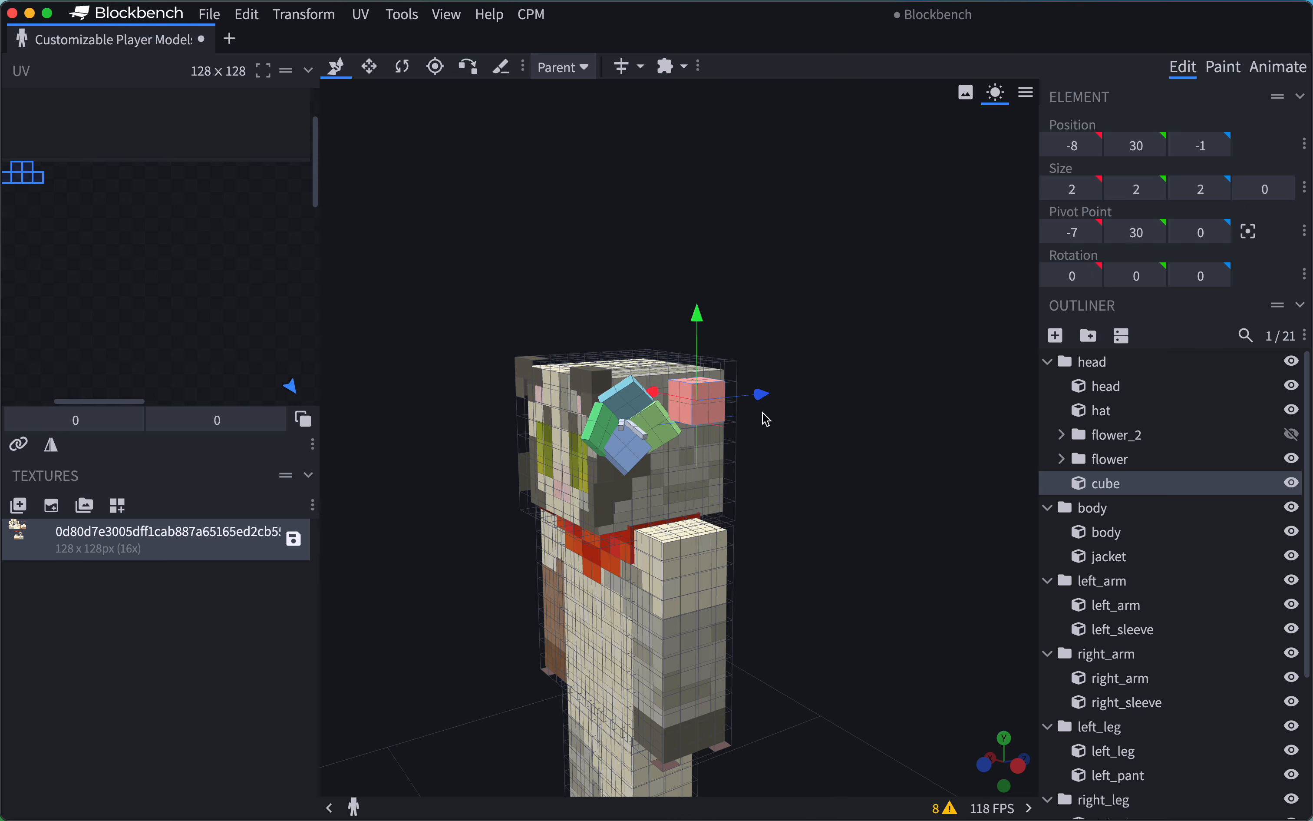
left_click_drag(764, 395, 861, 387)
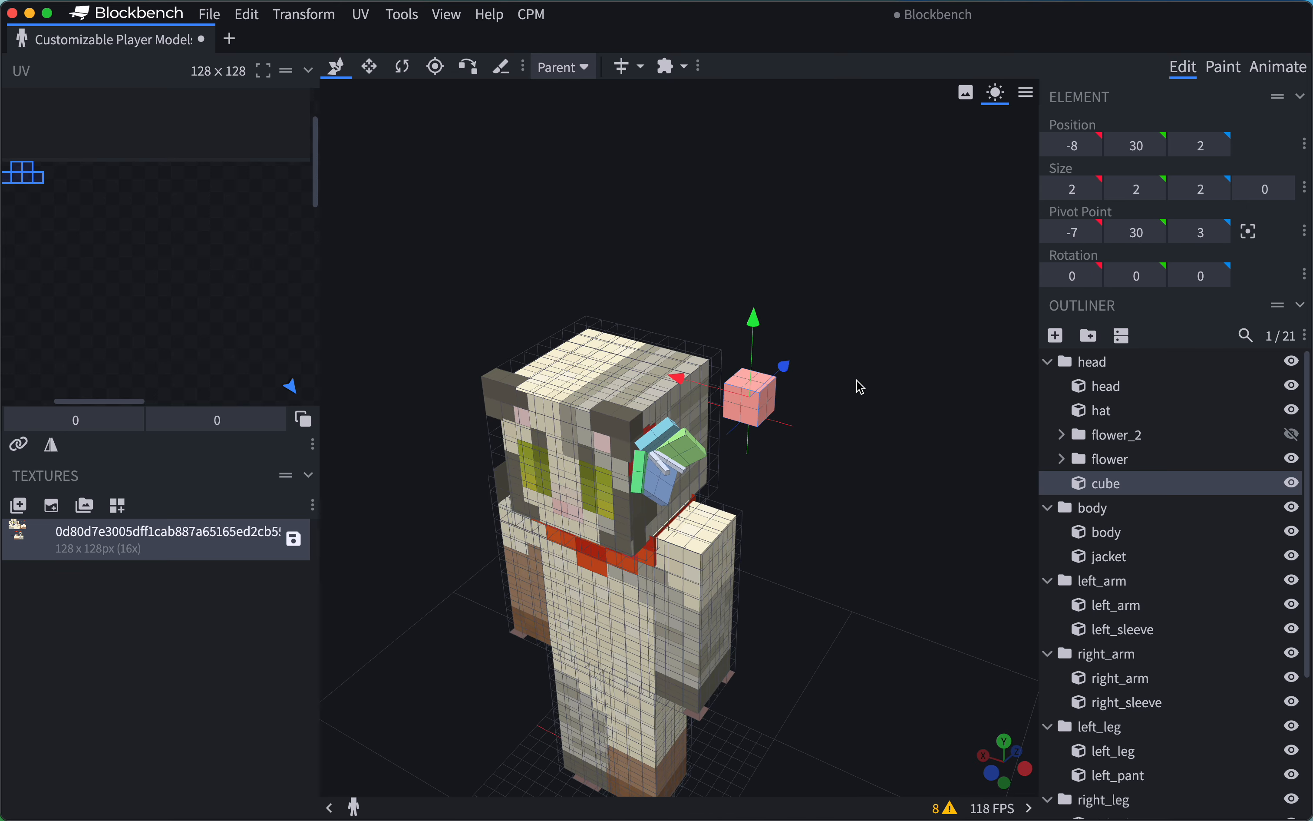
Hide the hat layer and rotate the new cube -42.5 degrees around the Z axis.
left_click(1293, 411)
scroll(835, 255, "up", 5)
key("r")
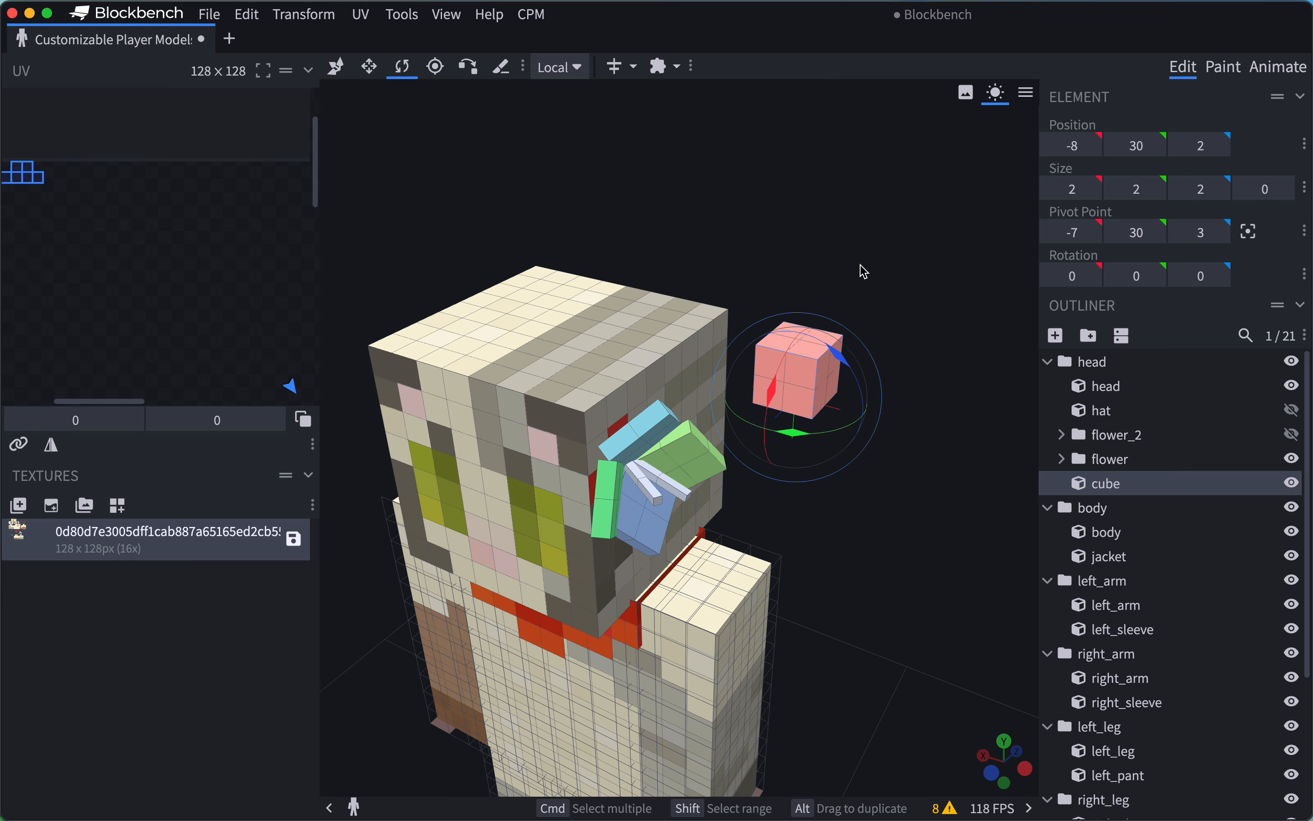
left_click_drag(840, 364, 790, 332)
left_click_drag(898, 254, 707, 250)
Move the rotated cube toward the side of the head along X, to position -6.5.
key("v")
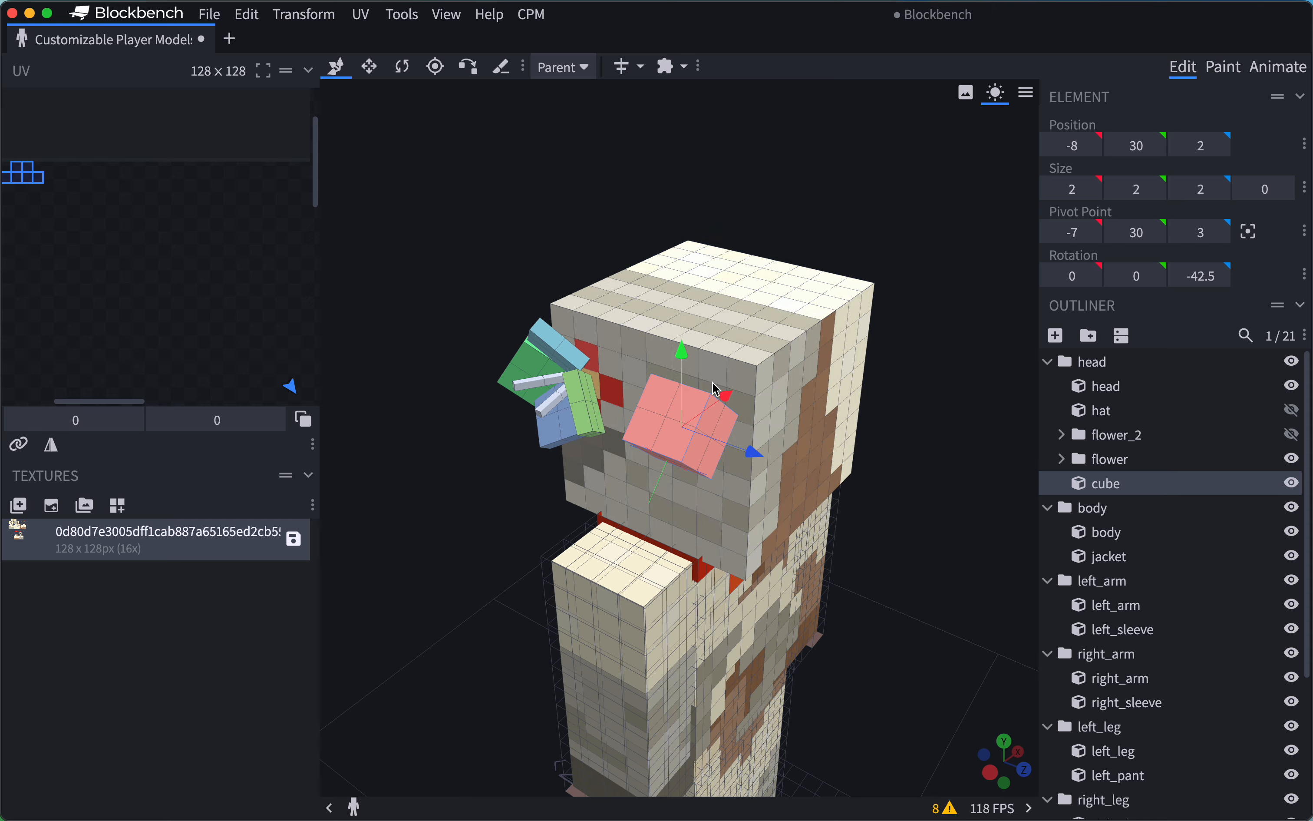
left_click_drag(718, 391, 768, 315)
scroll(761, 338, "up", 3)
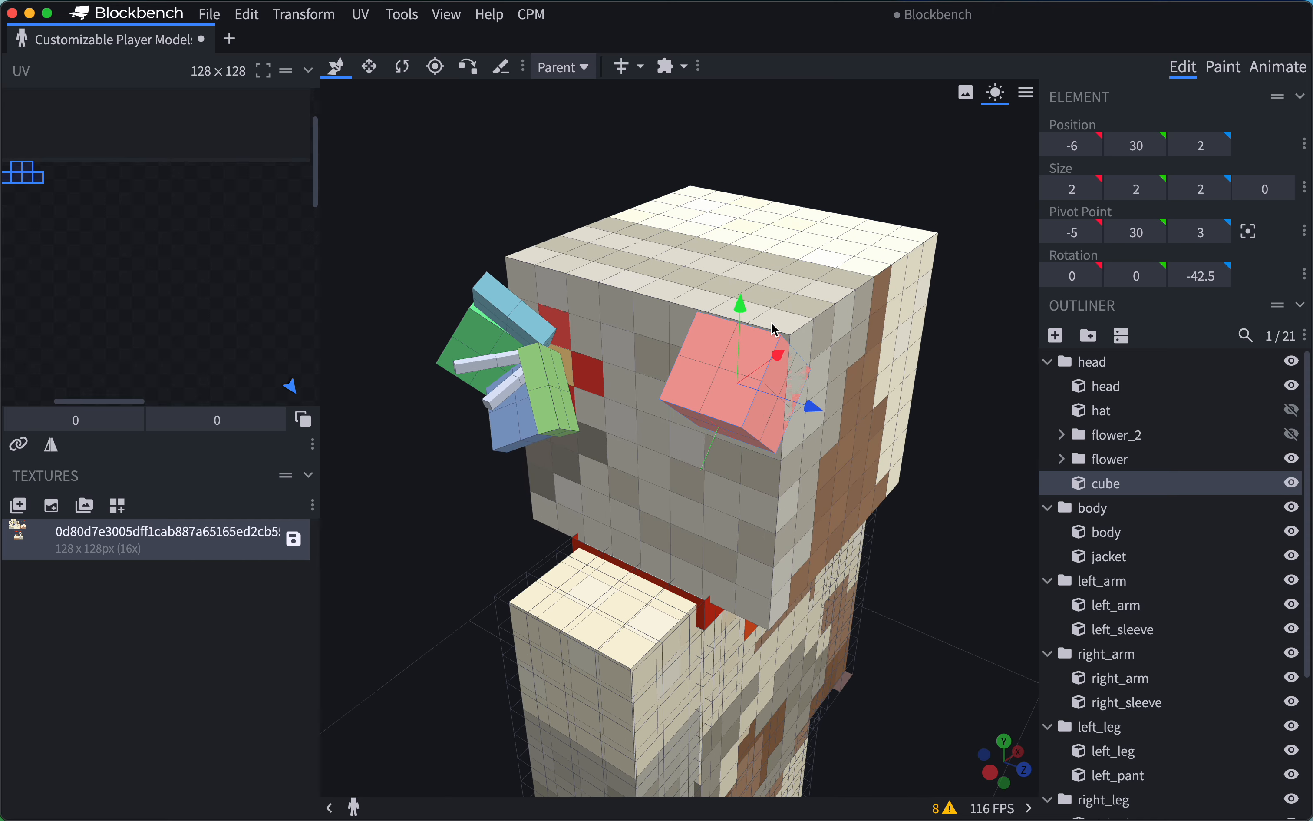
left_click_drag(872, 118, 787, 119)
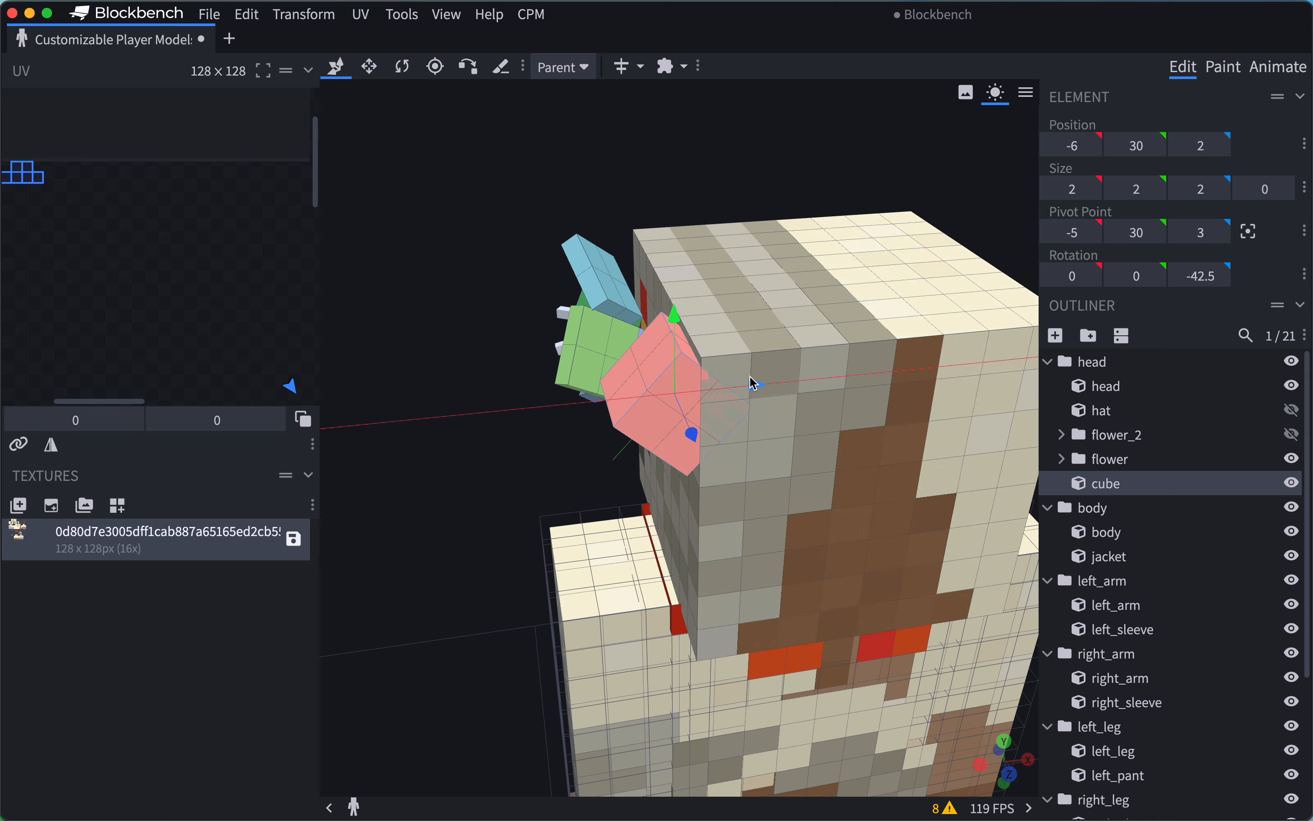
mouse_move(749, 377)
left_mouse_down()
mouse_move(768, 376)
mouse_move(730, 381)
left_mouse_up()
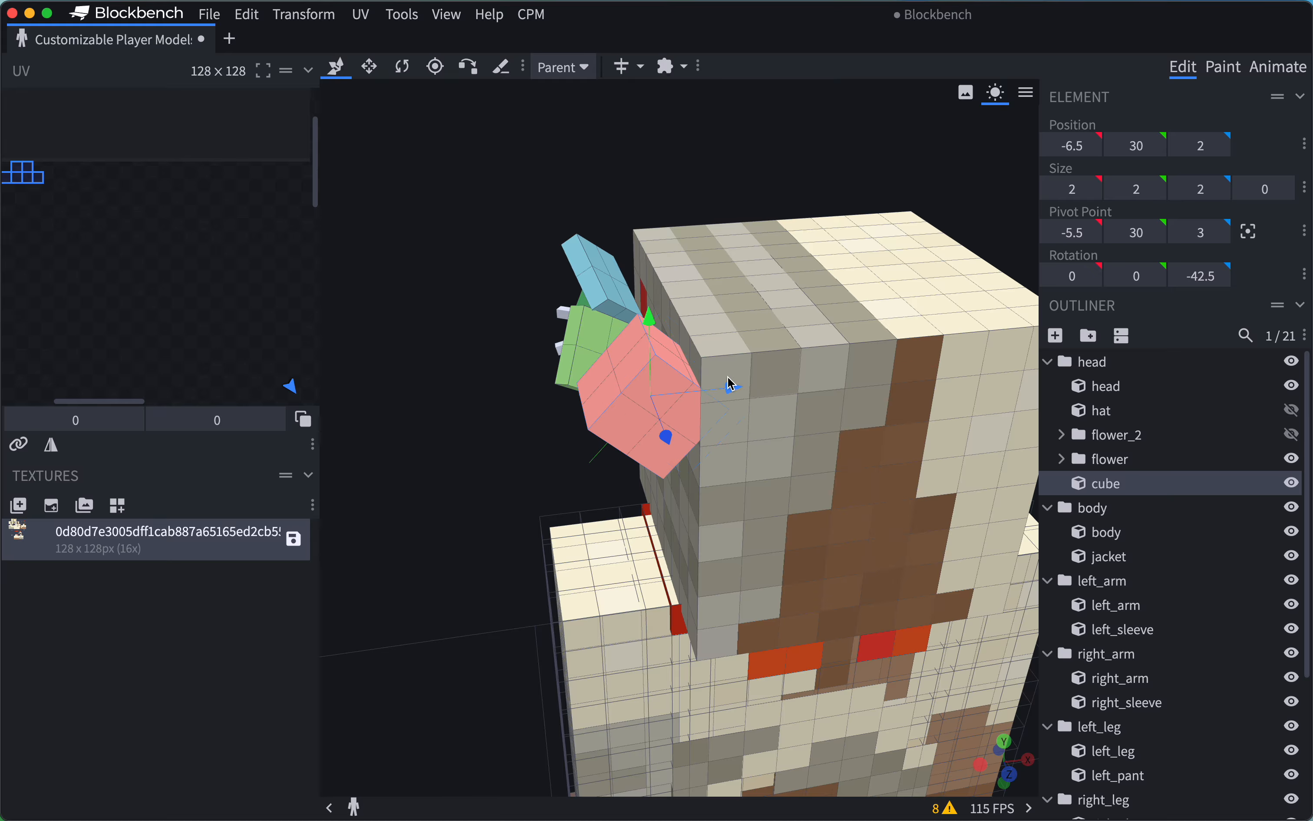
scroll(730, 375, "up", 2)
scroll(694, 289, "down", 3)
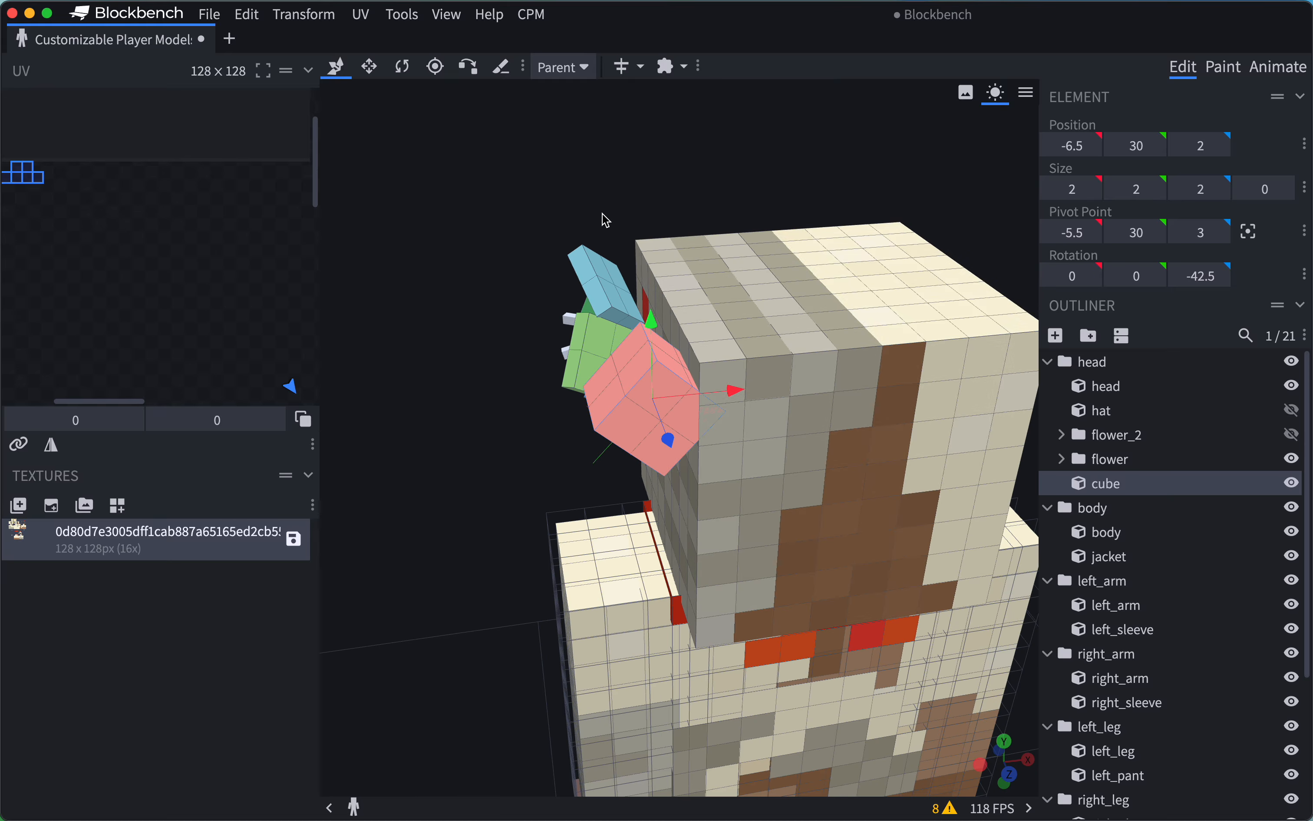
scroll(602, 212, "up", 2)
scroll(587, 187, "down", 2)
scroll(590, 194, "up", 2)
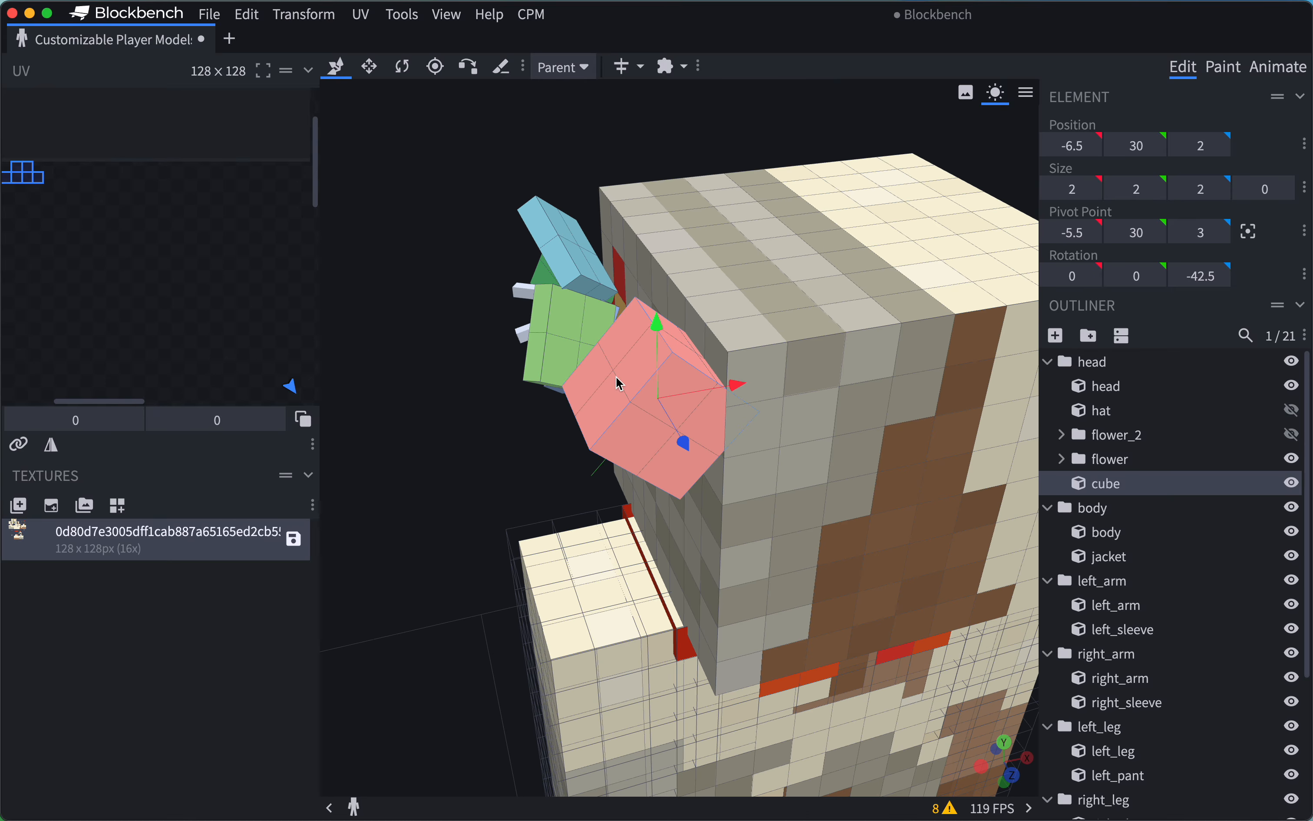
Use Vertex Snap in Move mode to snap the cube's upper rear corner onto the head's upper rear corner.
left_click(469, 66)
scroll(836, 293, "up", 3)
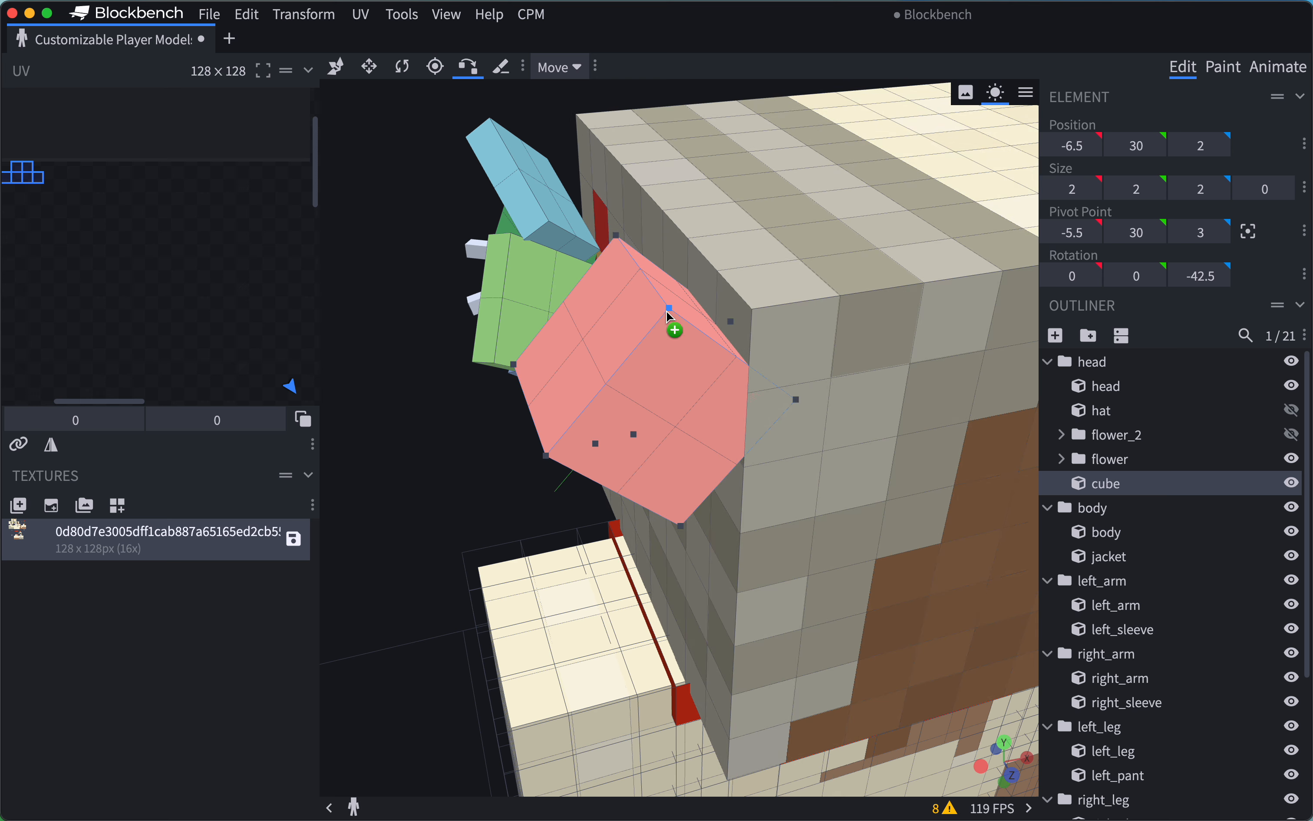
left_click(670, 306)
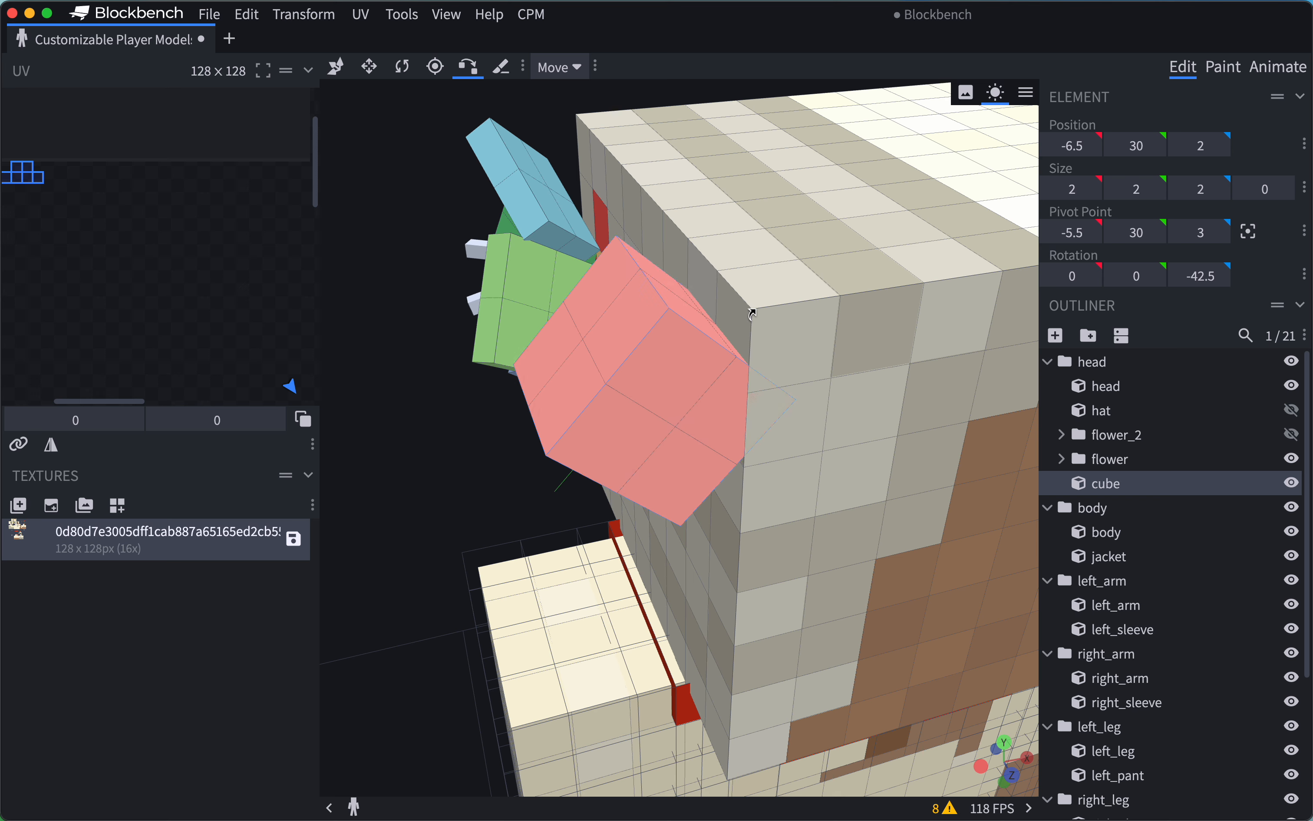
left_click(752, 312)
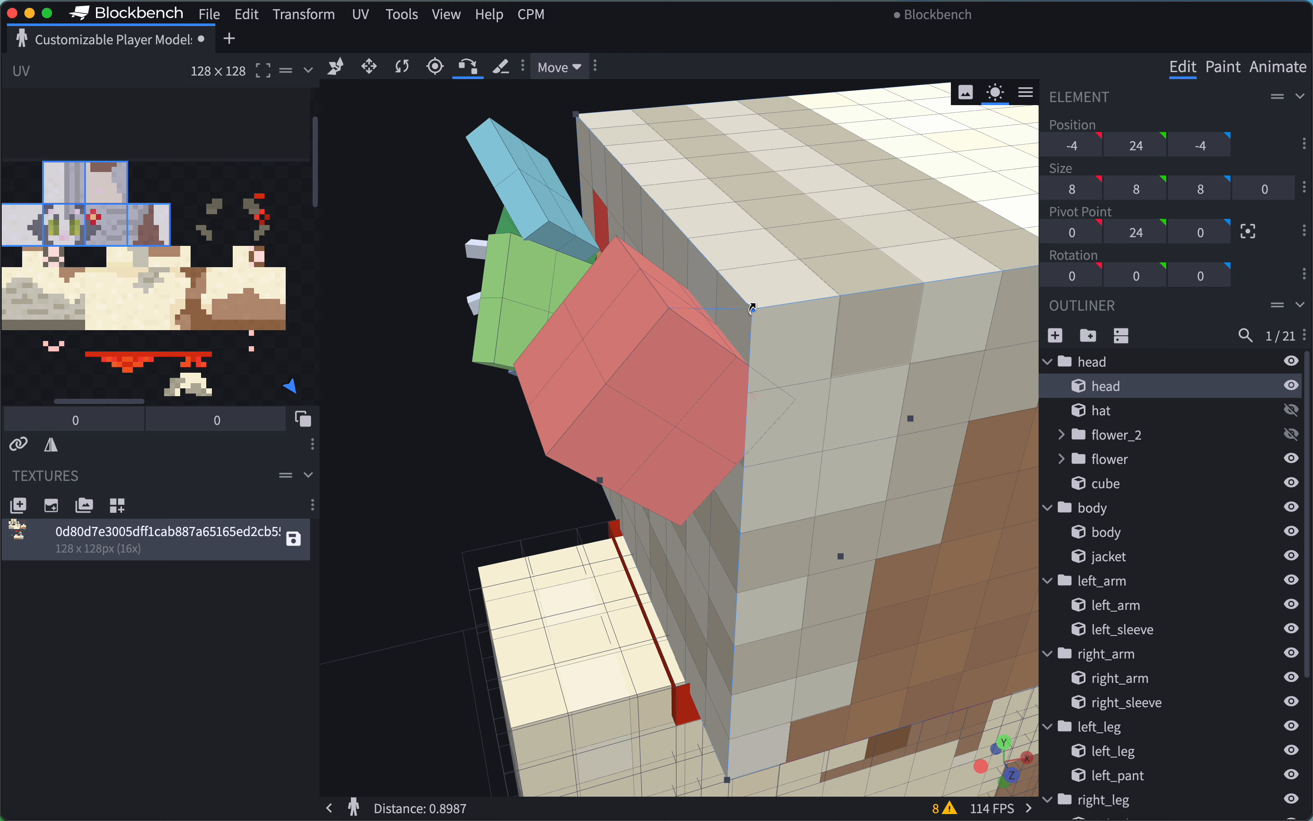
left_click(752, 307)
right_click_drag(620, 358, 509, 408)
left_click(509, 408)
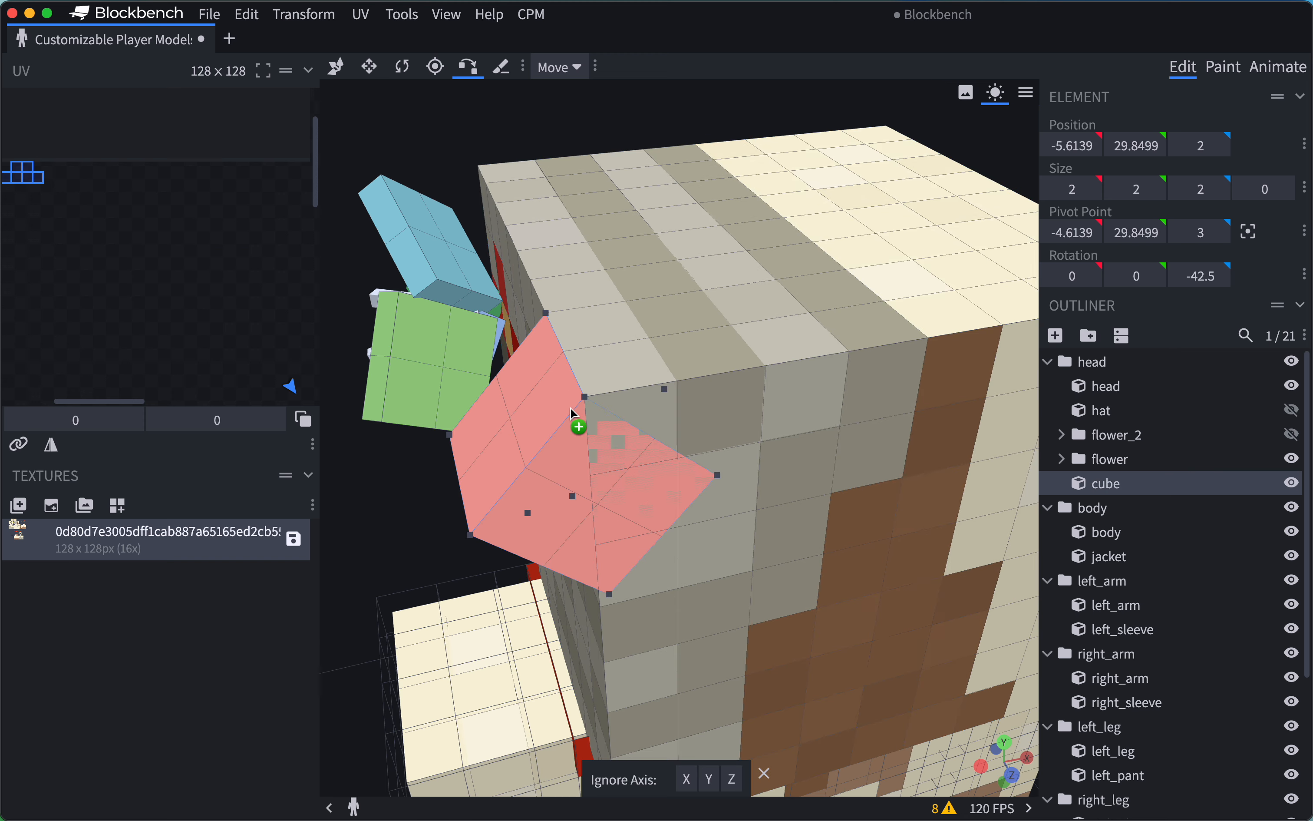
Return to the Move tool and inspect the snapped cube's alignment with the head's corner.
left_click(336, 67)
left_click_drag(461, 154, 592, 141)
scroll(513, 140, "down", 10)
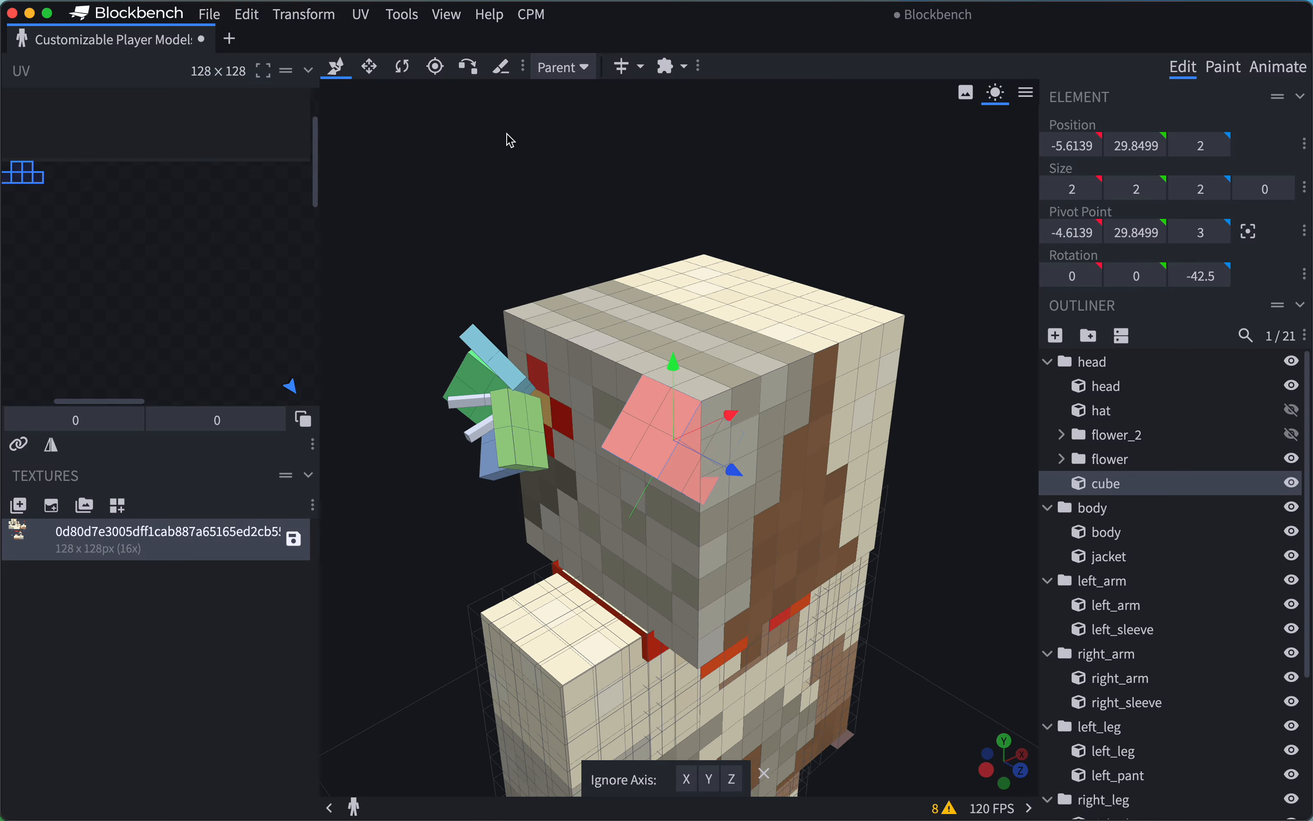
scroll(507, 317, "up", 3)
left_click_drag(507, 318, 418, 234)
scroll(664, 232, "up", 2)
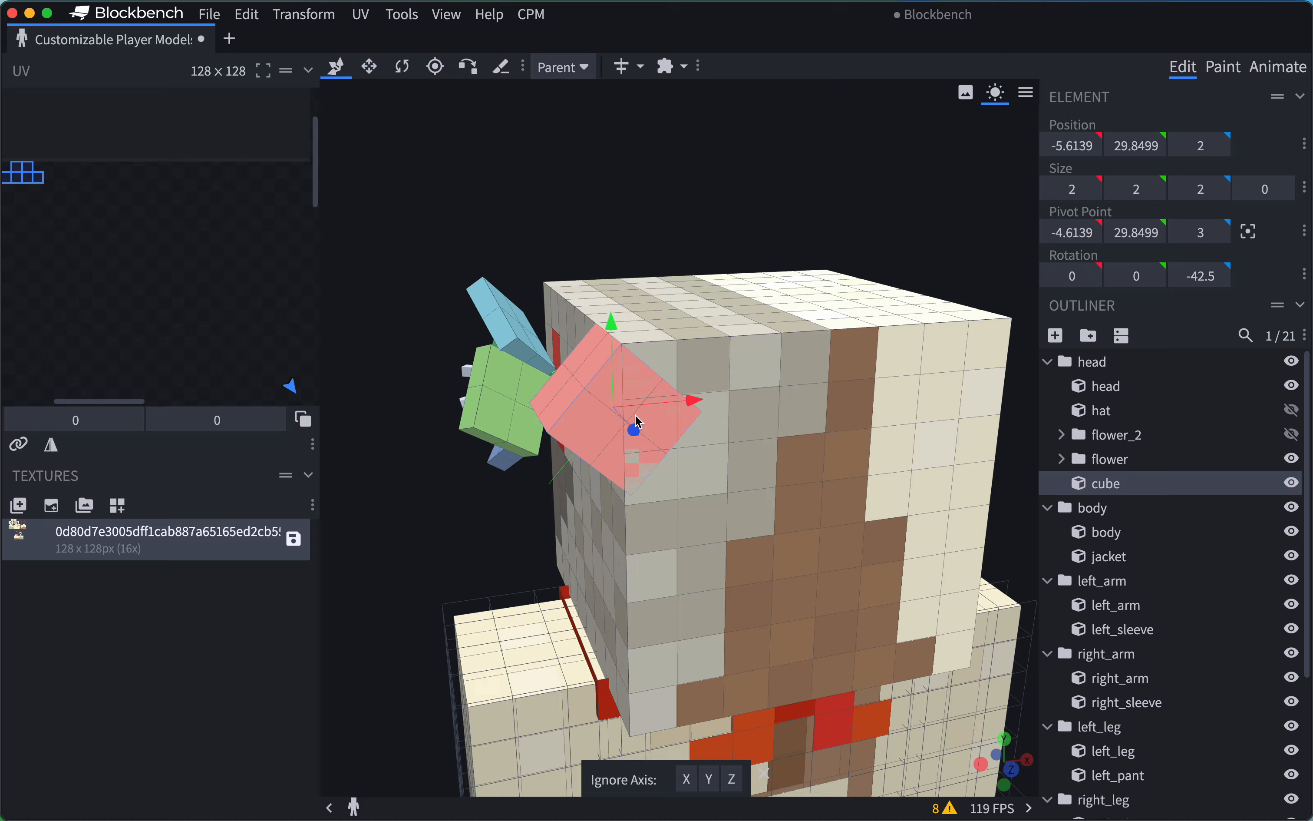
scroll(650, 222, "up", 2)
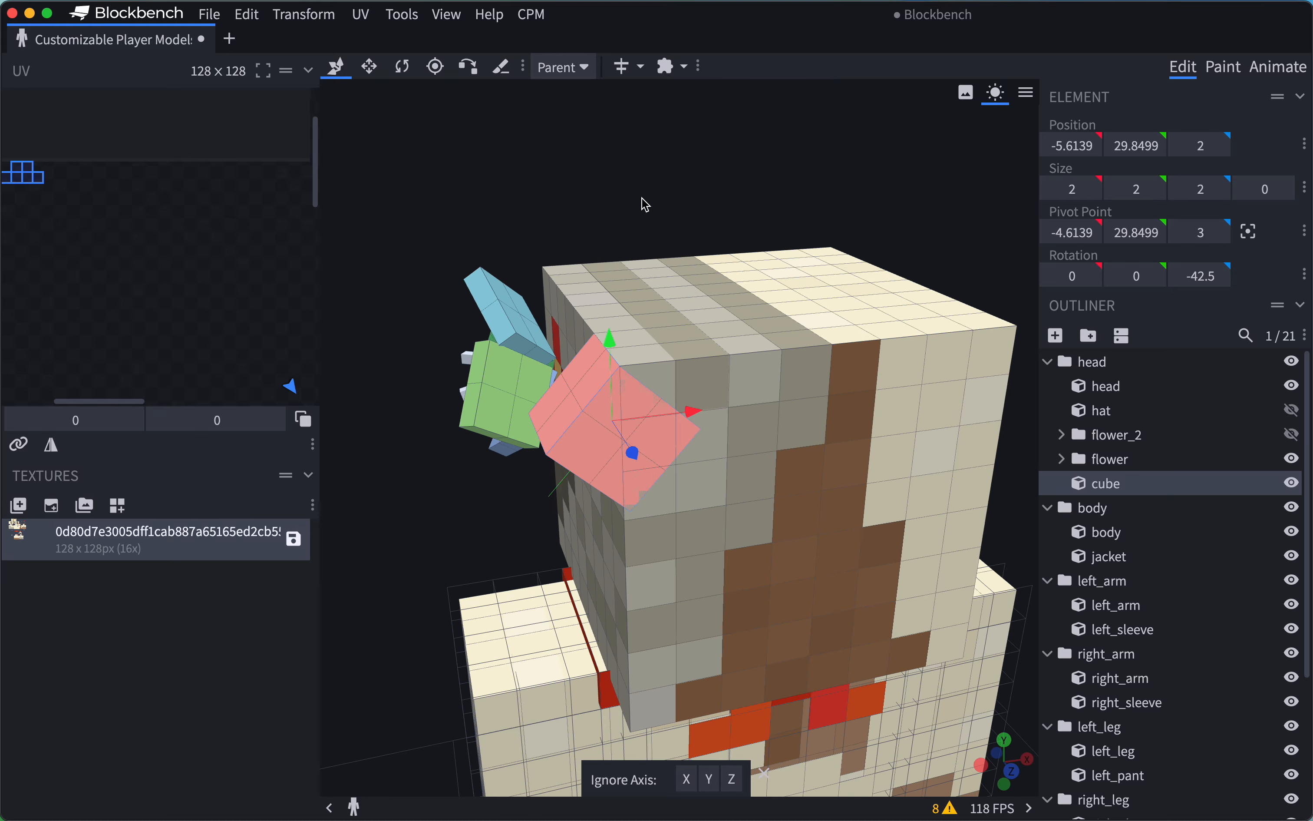
Set the snapped cube's Z position to 2.0001 to offset its rear face slightly from the back of the head.
left_click_drag(530, 214, 675, 211)
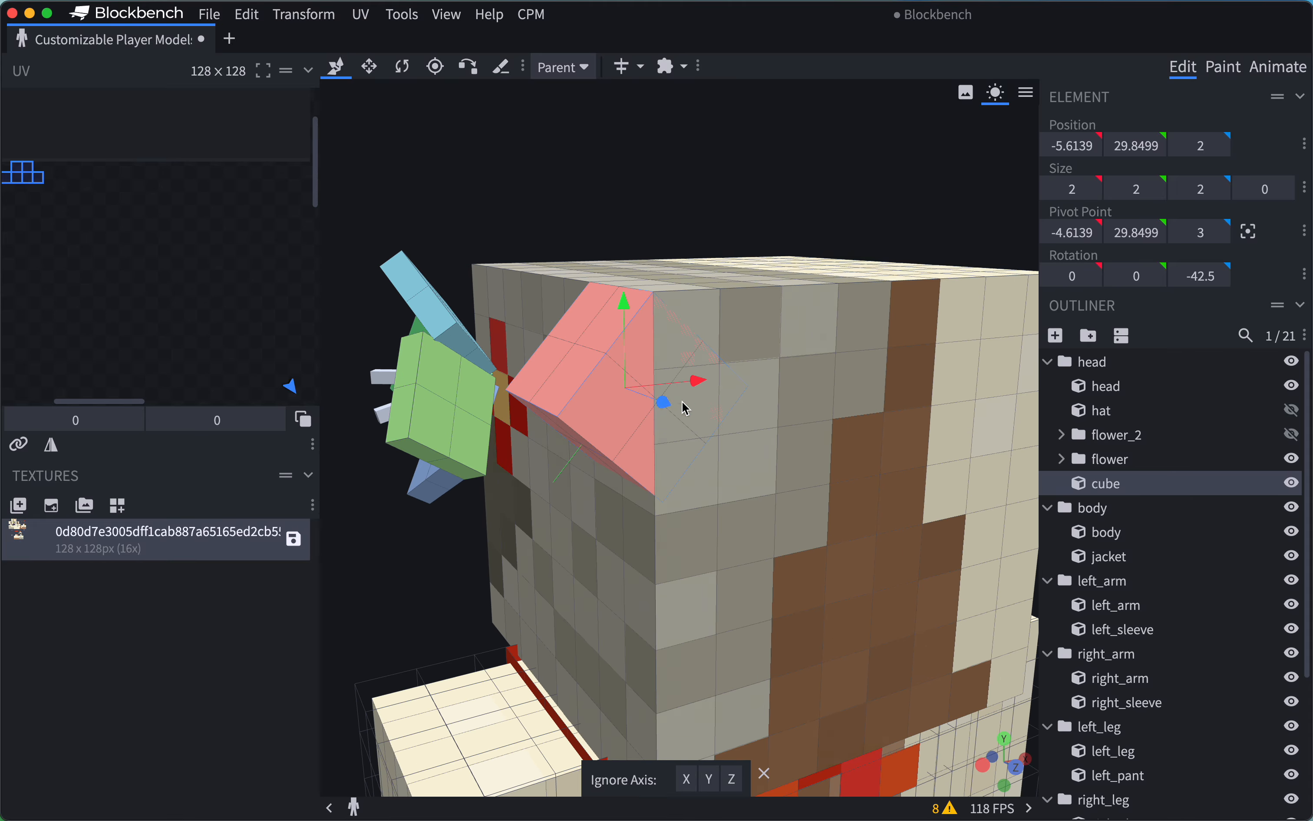
left_click_drag(687, 408, 803, 411)
scroll(745, 153, "down", 5)
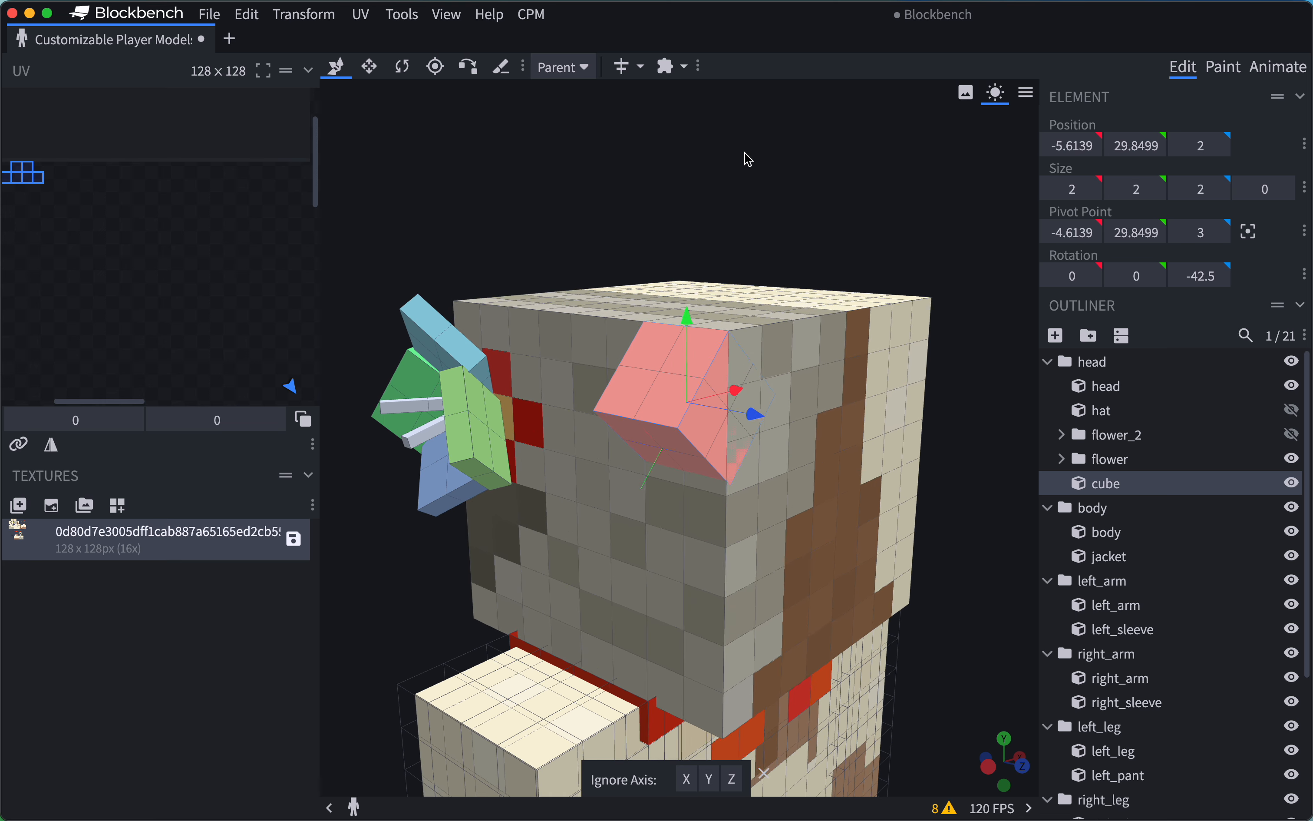
scroll(745, 153, "up", 5)
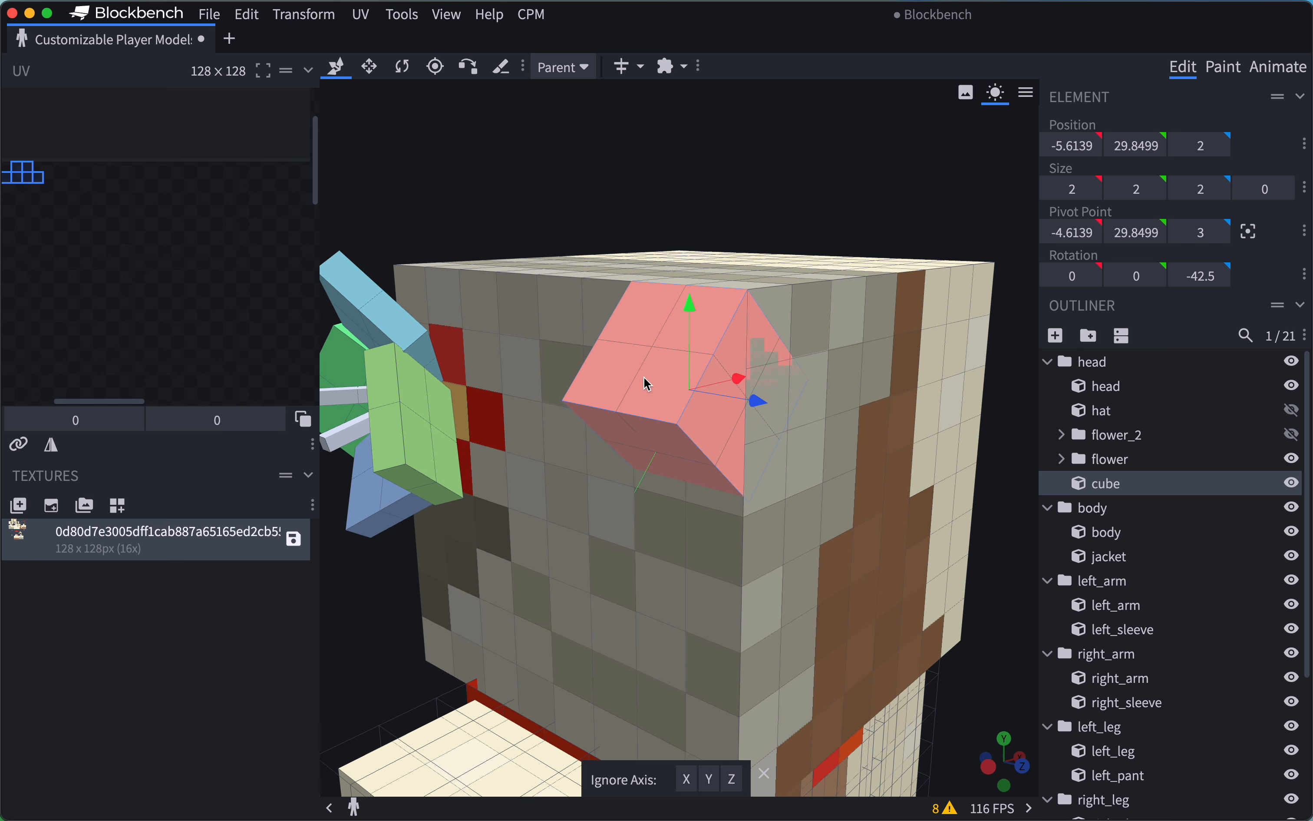
left_click_drag(882, 141, 915, 145)
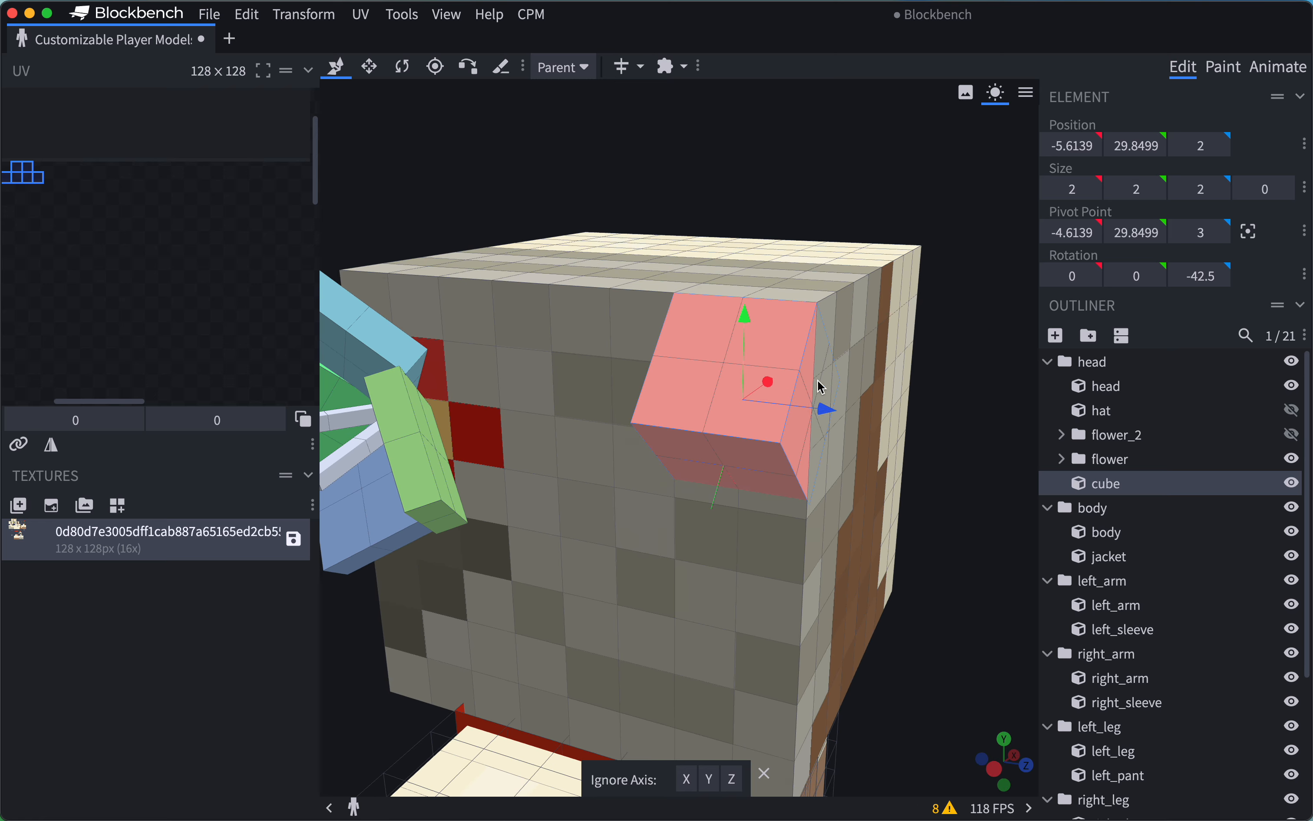
left_click_drag(825, 411, 817, 412)
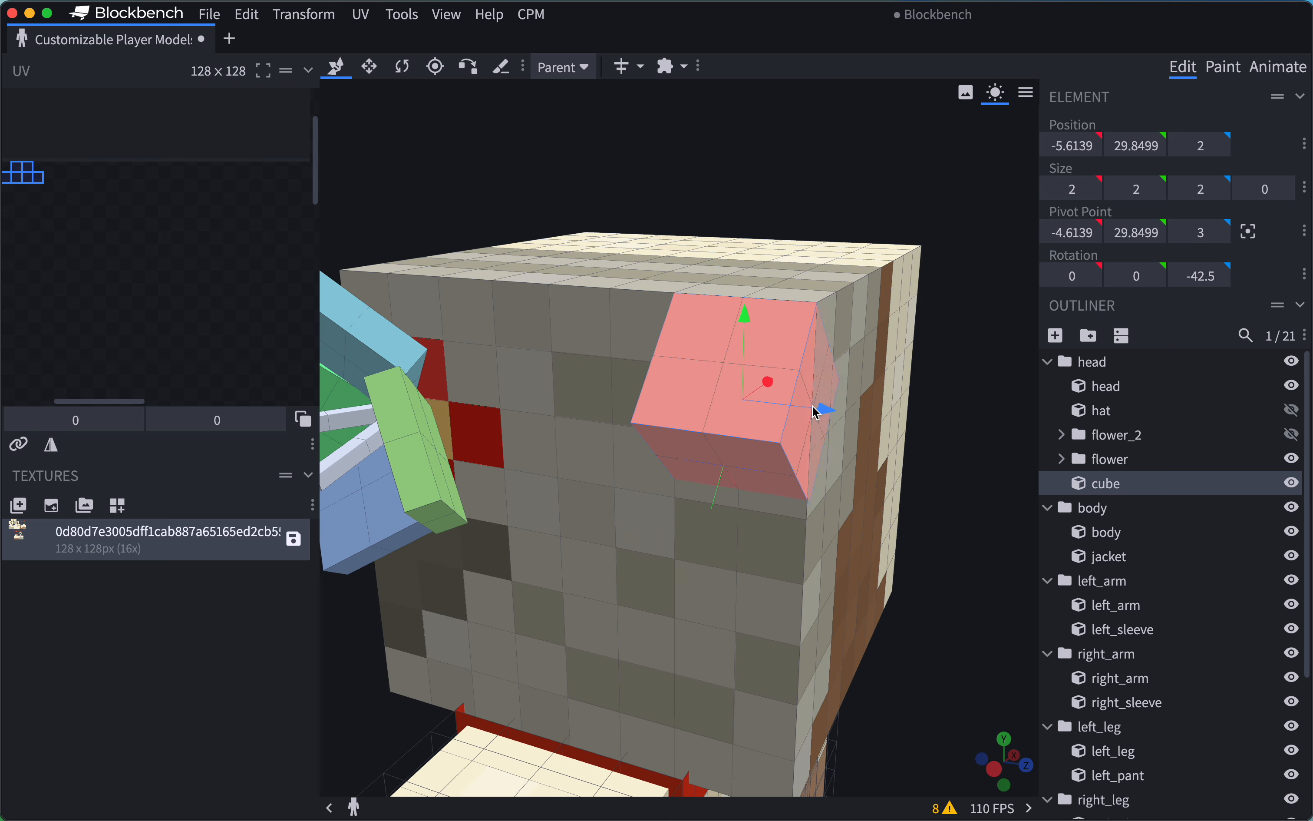
left_click(1202, 145)
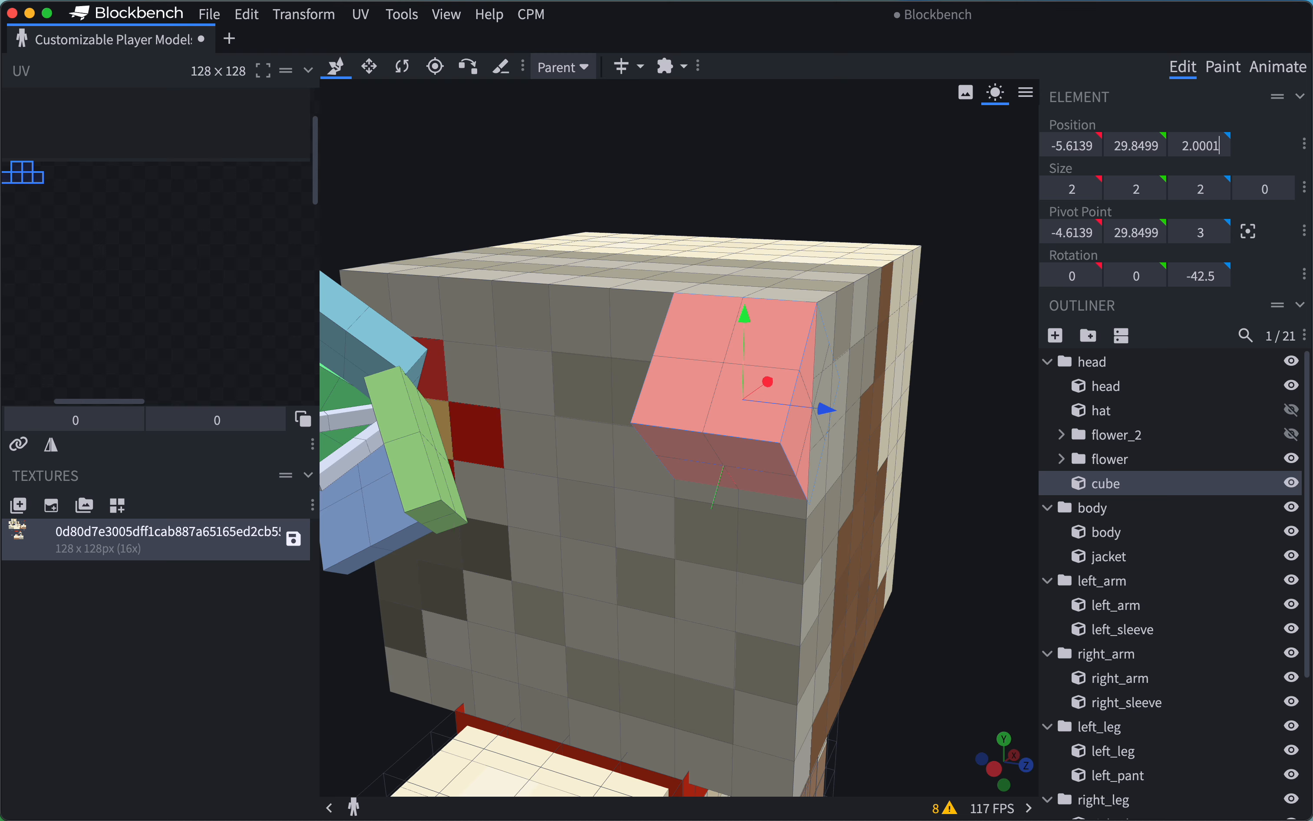
left_click_drag(856, 153, 763, 156)
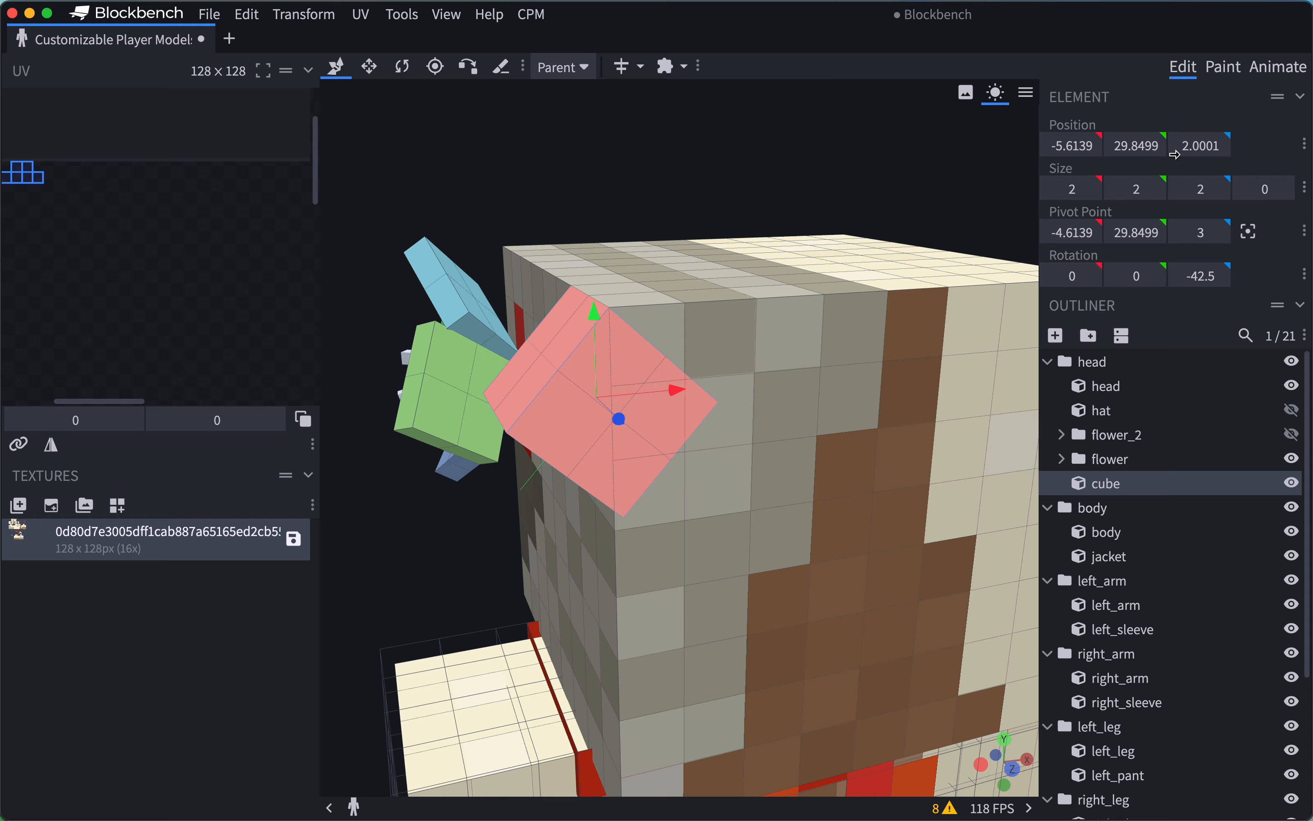
left_click(1202, 145)
left_click_drag(1194, 146, 1244, 146)
Examine the cube's rear face against the back of the head from several angles and distances for overlapping surfaces.
left_click_drag(698, 152, 723, 434)
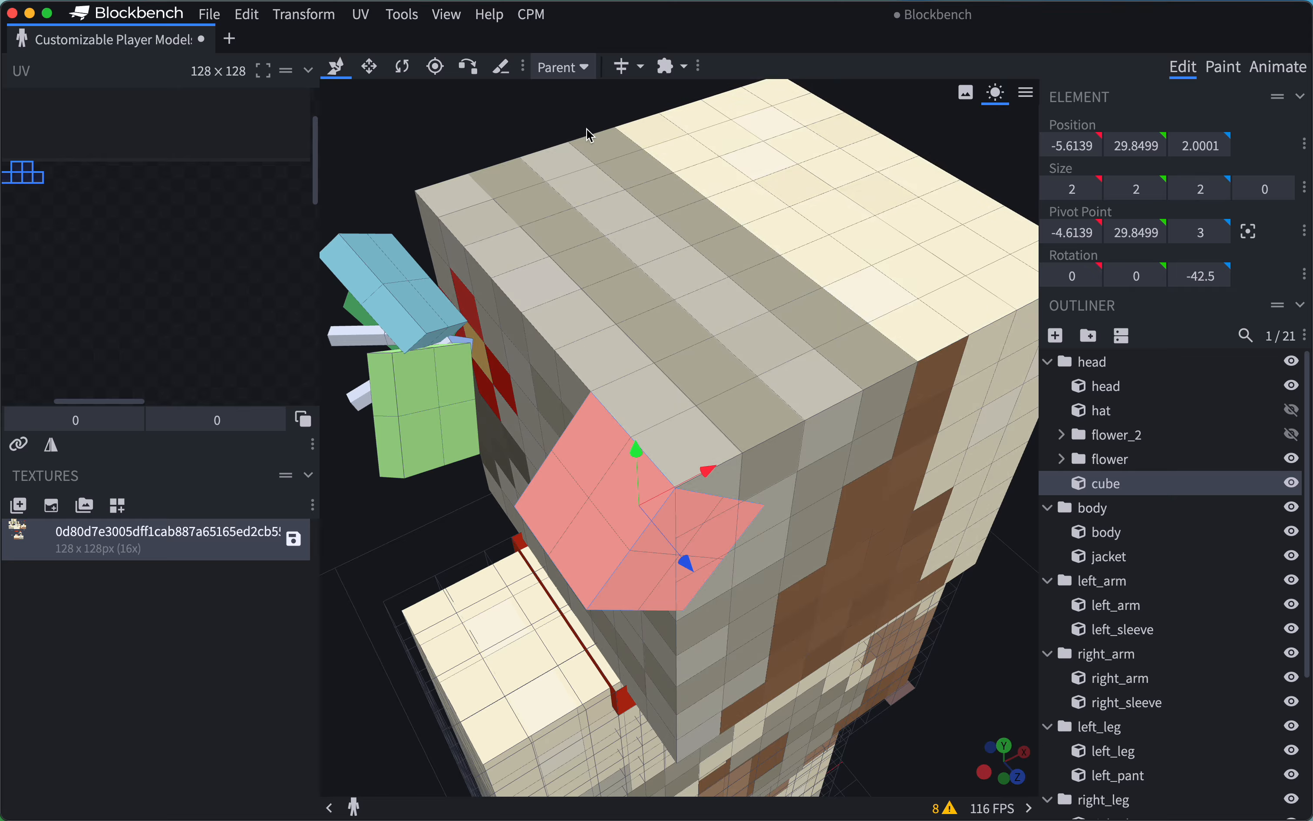
left_click_drag(587, 128, 553, 75)
scroll(818, 408, "up", 5)
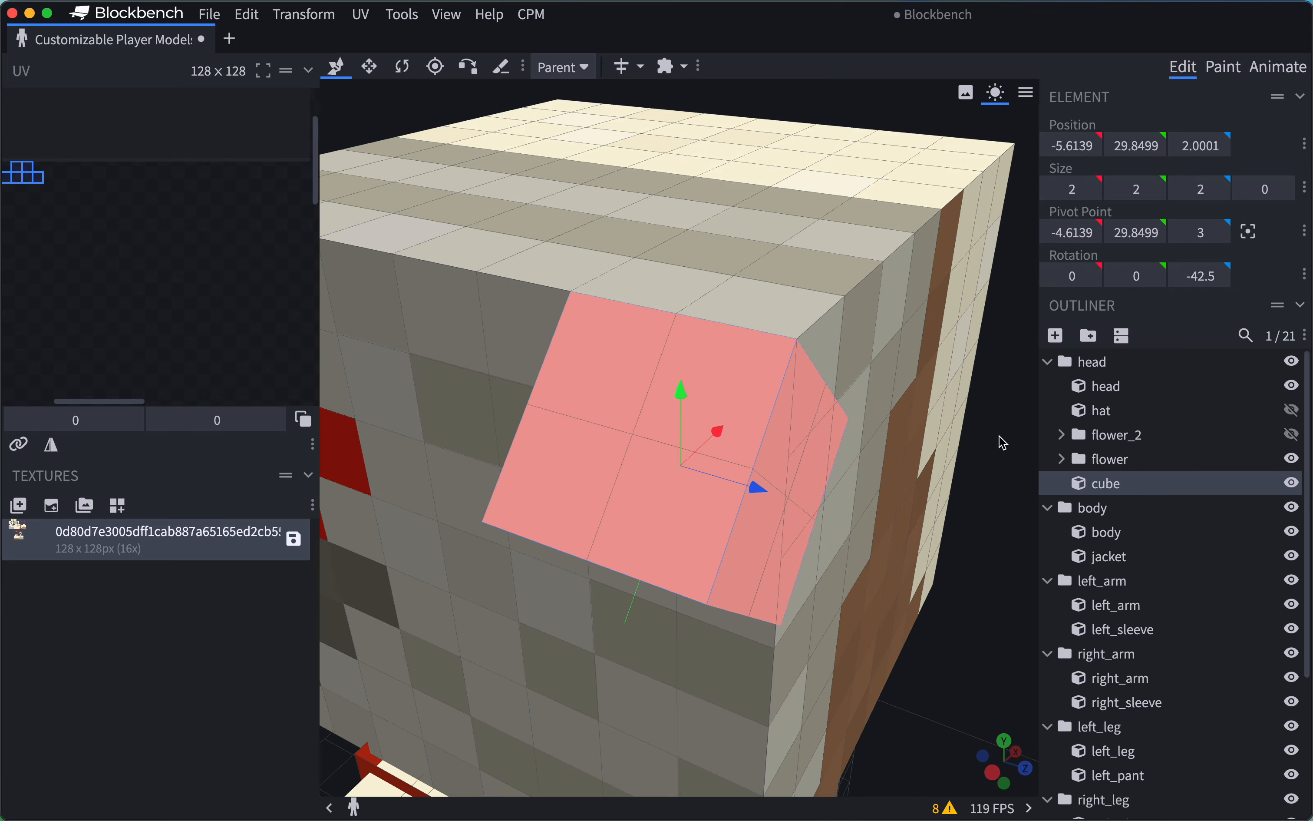
left_click_drag(1000, 437, 781, 430)
scroll(399, 115, "up", 5)
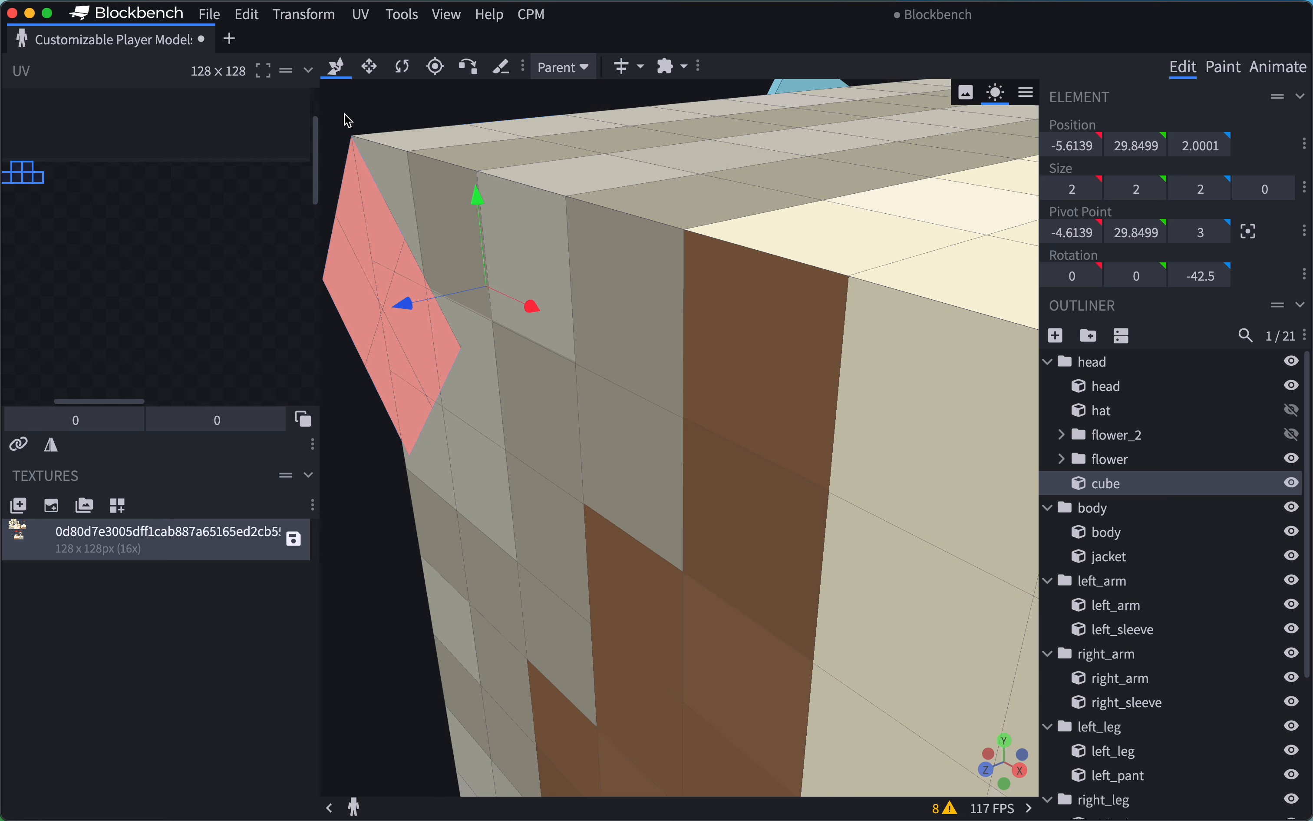
right_click_drag(344, 113, 550, 239)
scroll(579, 326, "up", 5)
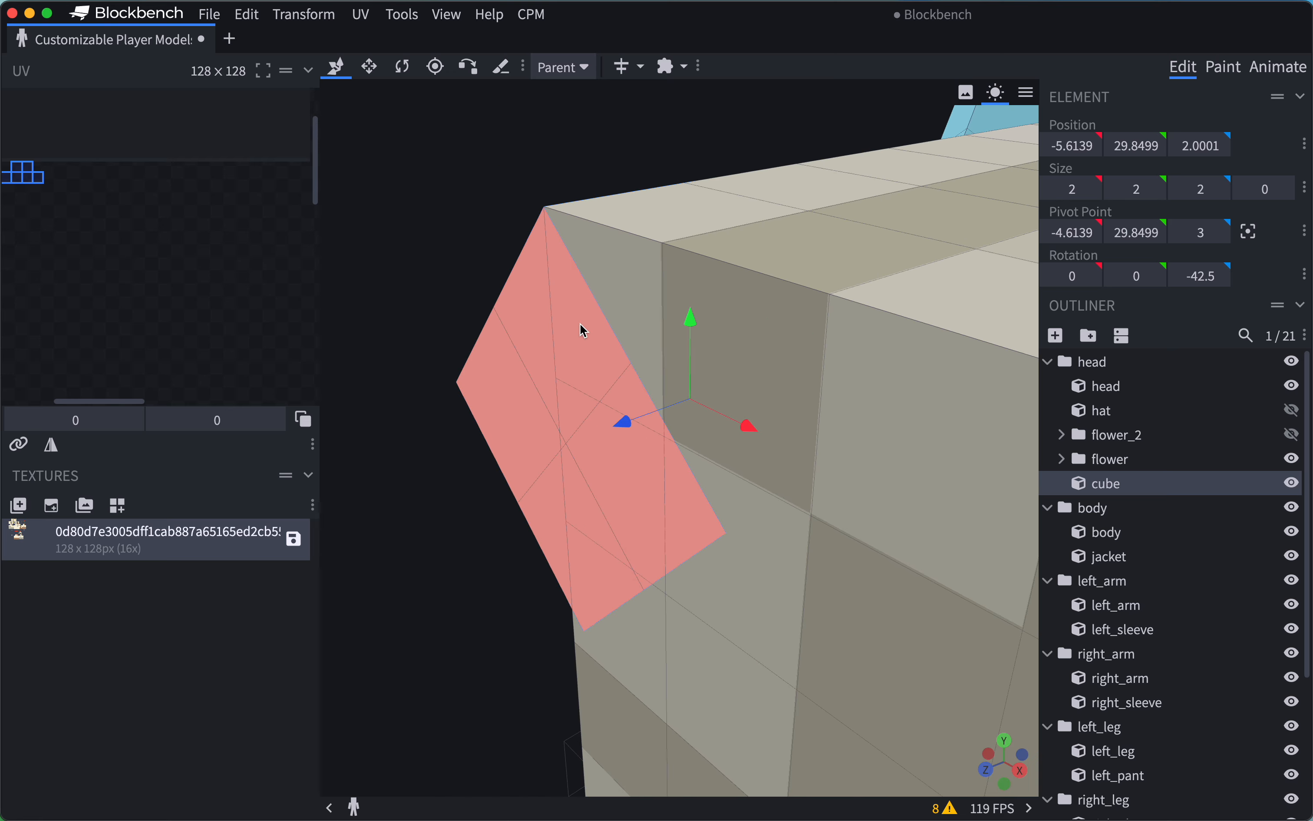
scroll(582, 333, "down", 8)
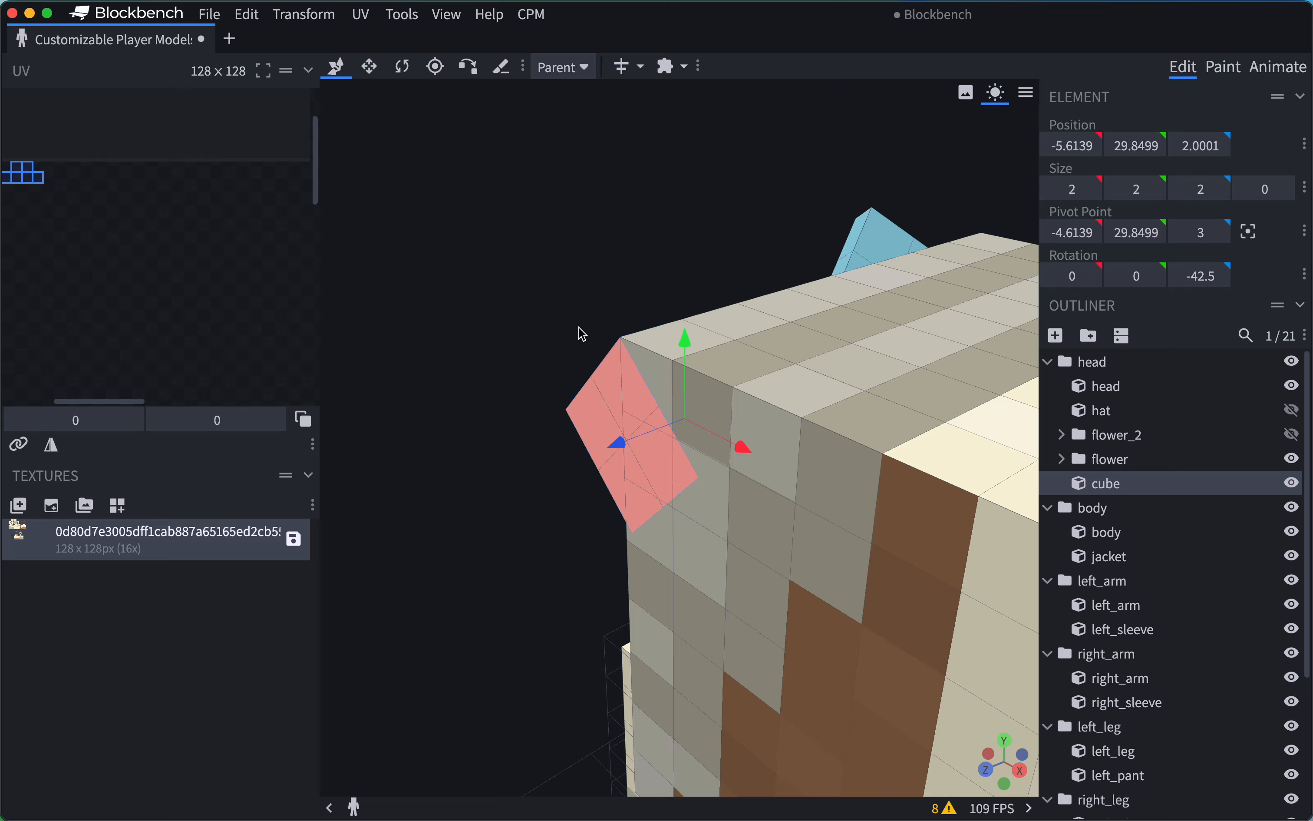
left_click_drag(582, 333, 856, 313)
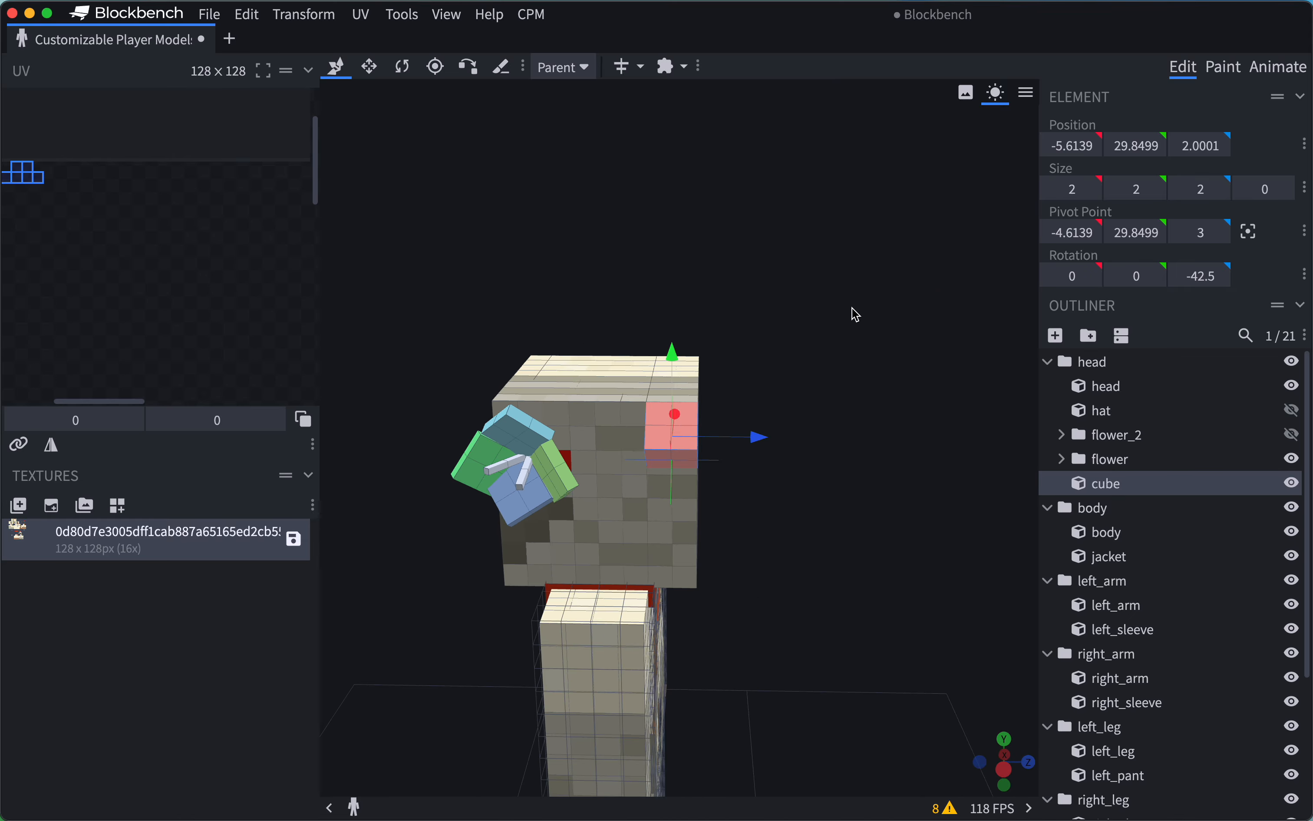
left_click_drag(818, 377, 676, 347)
scroll(643, 271, "up", 5)
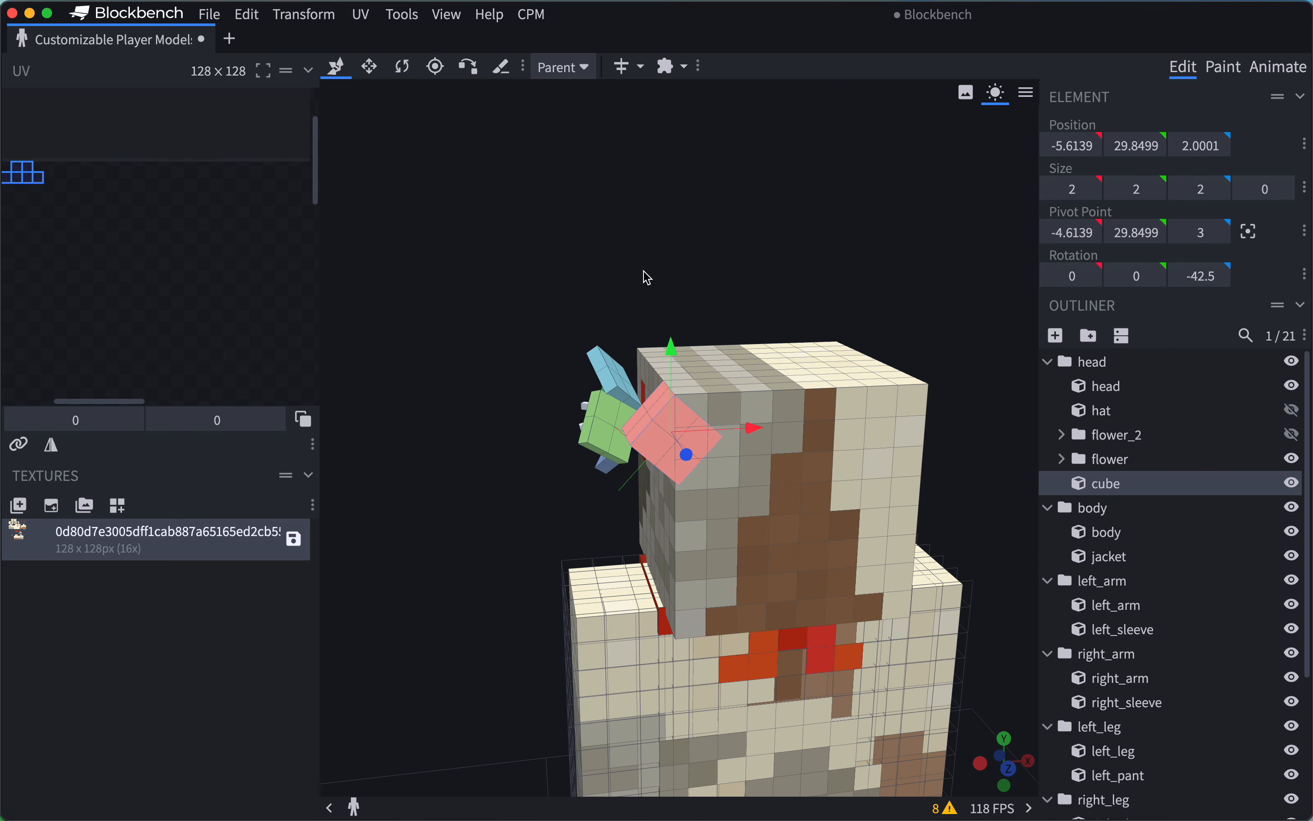
Increase the cube's rearward offset by setting its Z position to 2.001.
left_click_drag(679, 225, 713, 231)
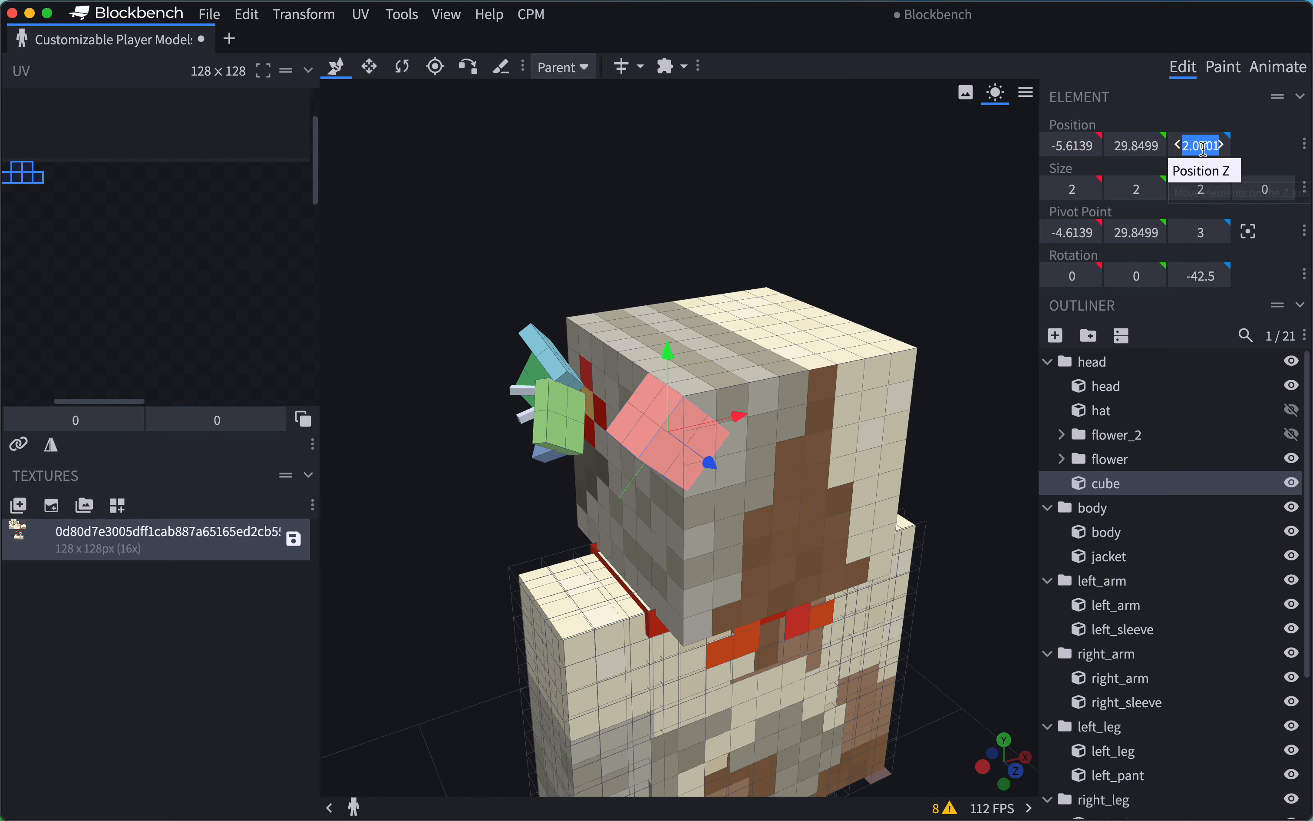
left_click_drag(851, 410, 401, 209)
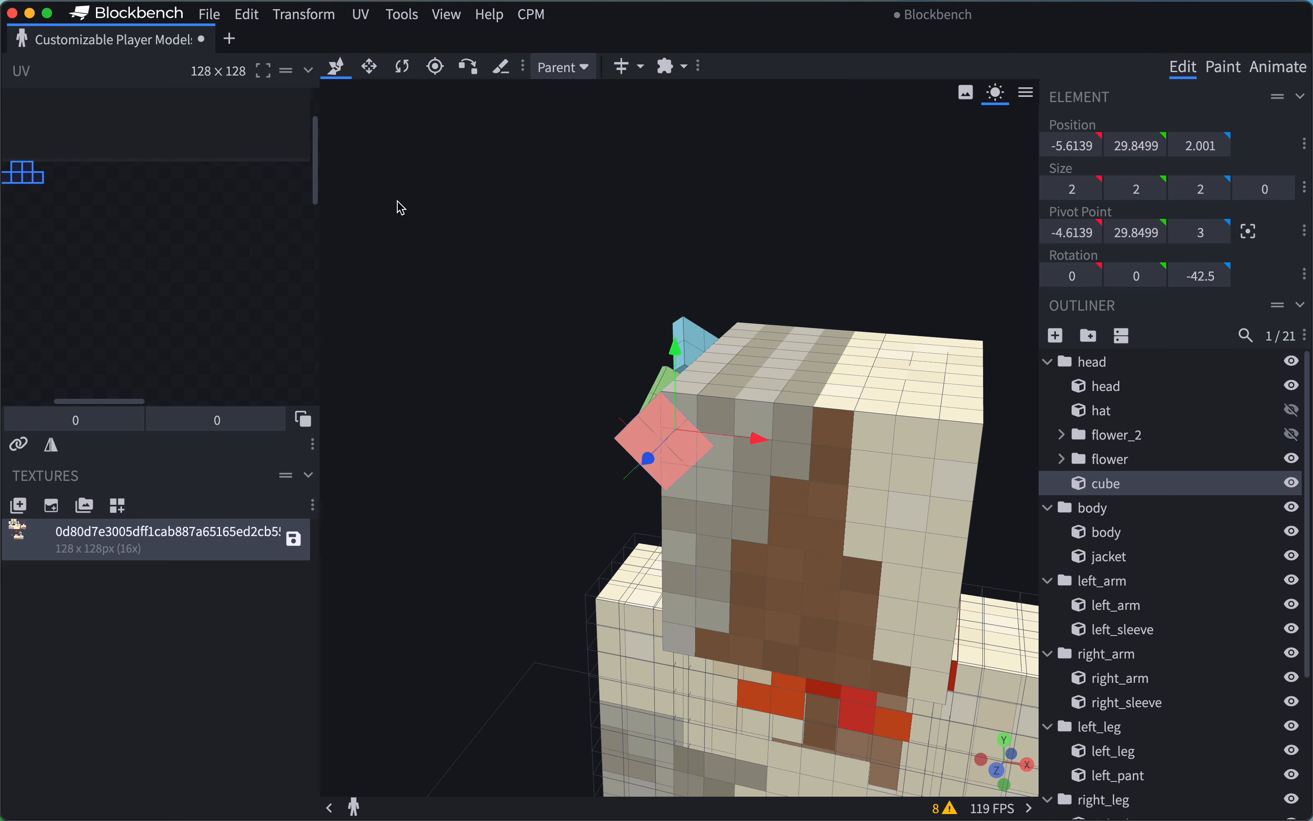
left_click_drag(440, 259, 308, 252)
left_click(415, 287)
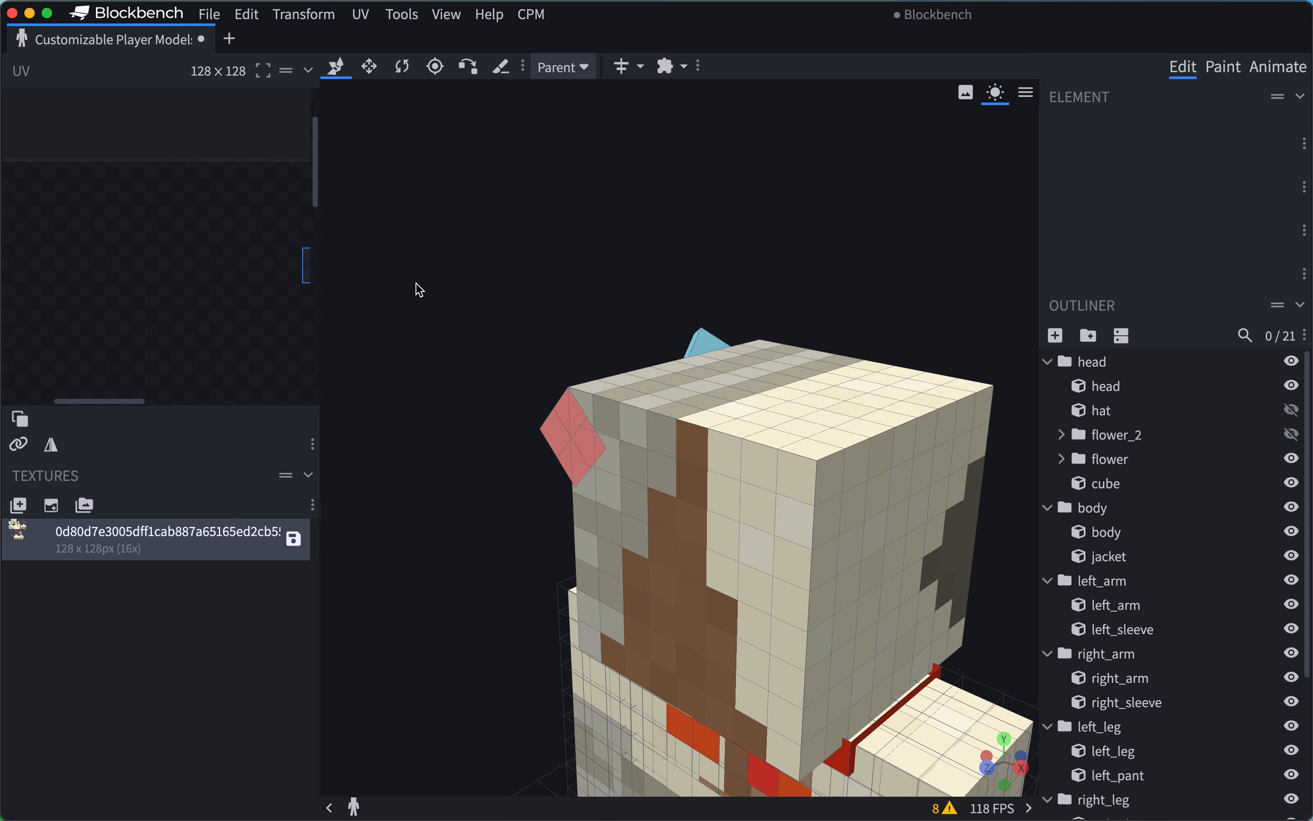
left_click_drag(410, 373, 538, 375)
left_click(579, 451)
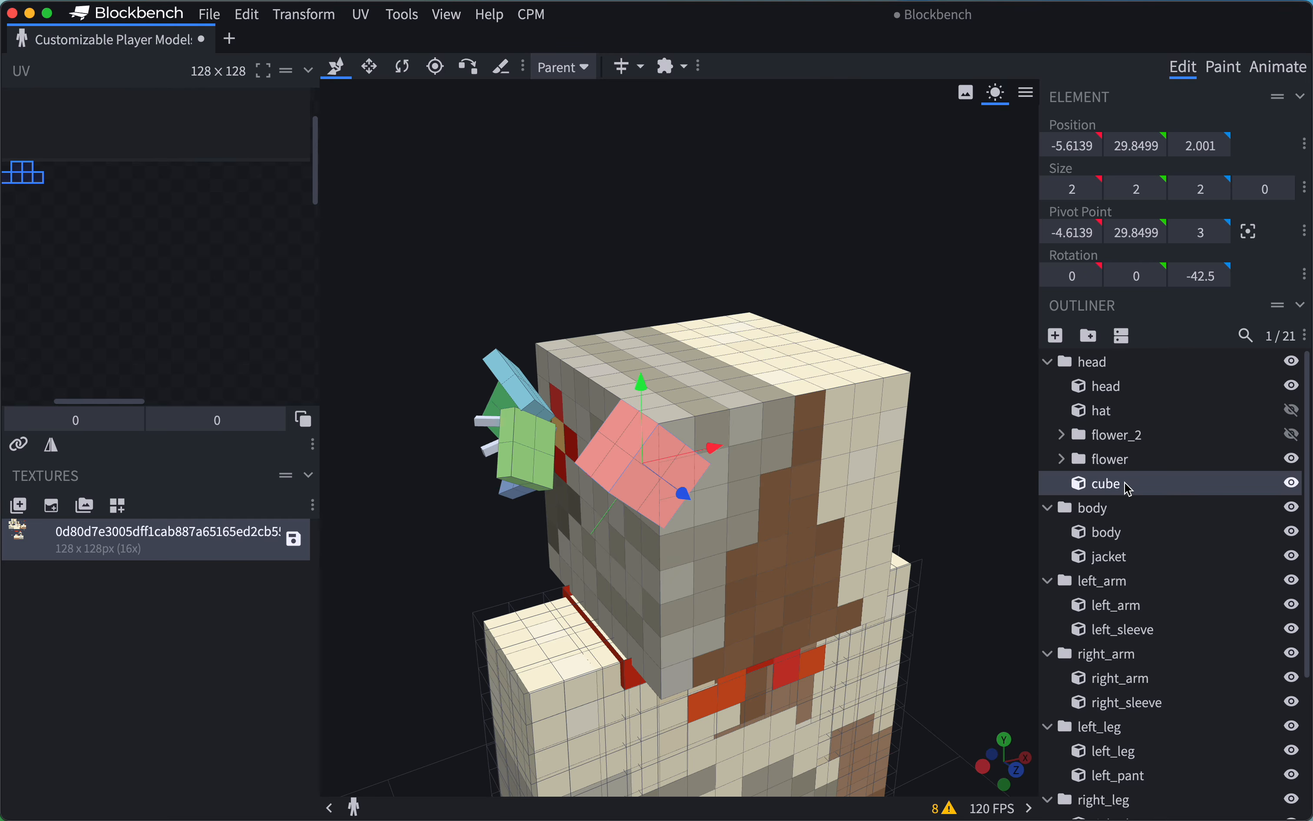
Delete the rotated cube from the head group and select the hat layer.
right_click(1129, 486)
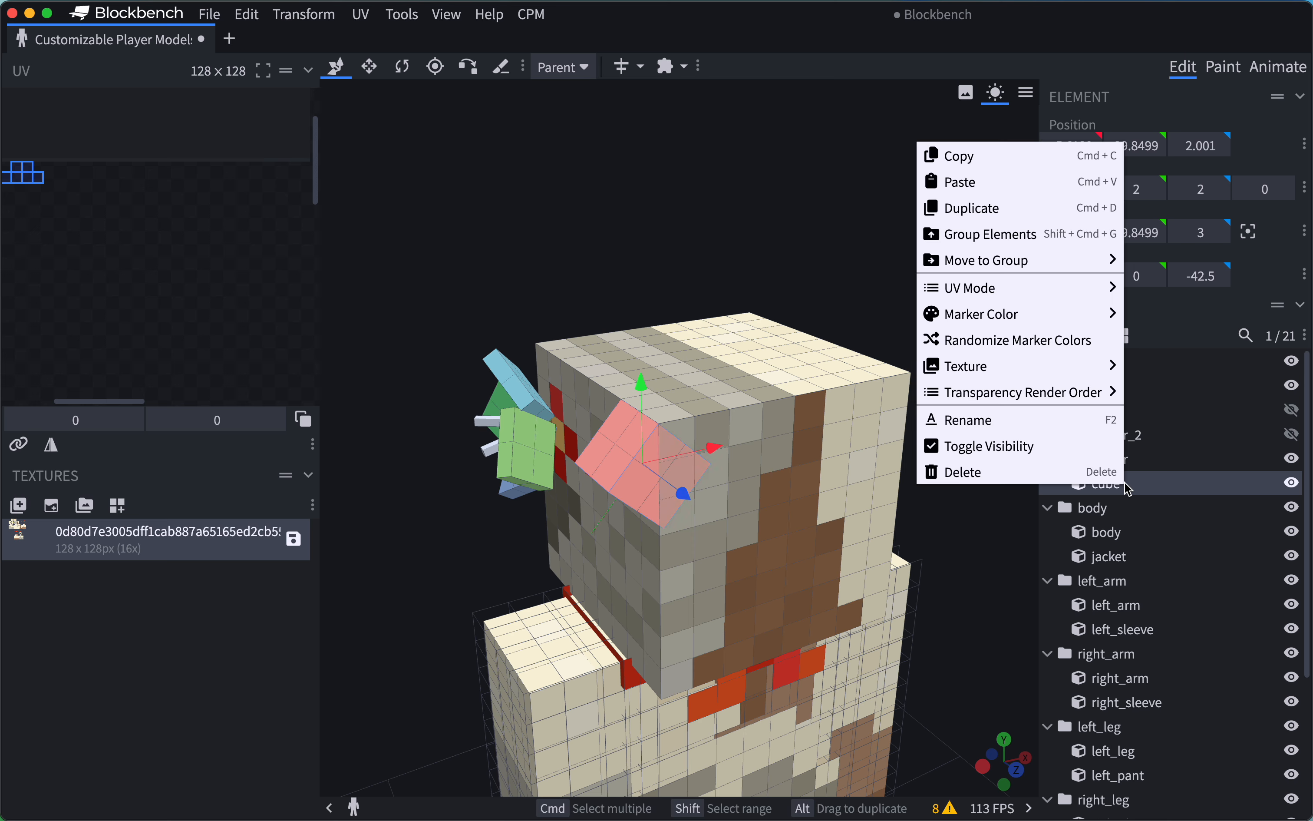
left_click(1012, 475)
left_click(1133, 413)
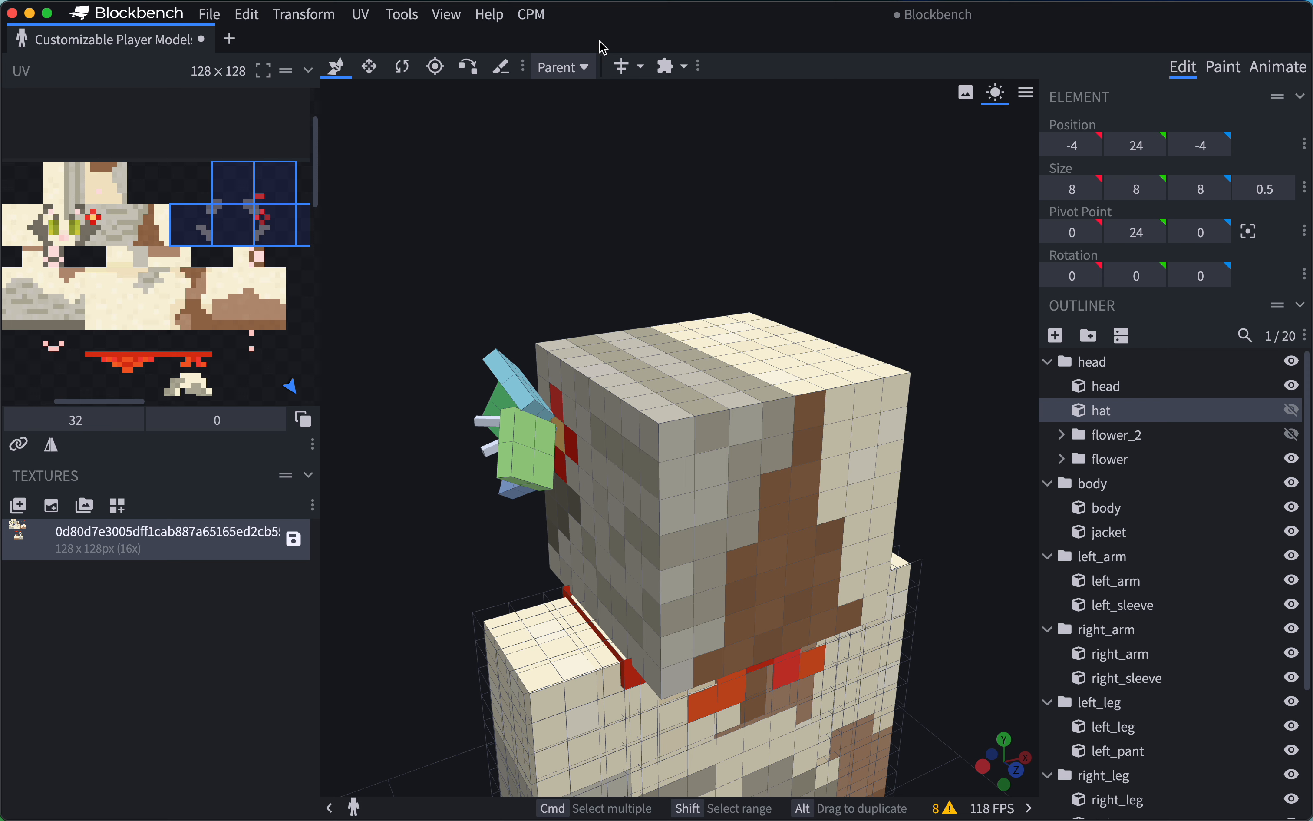
Enable Mirror Modeling, keeping the hat layer in the head group selected.
left_click(642, 67)
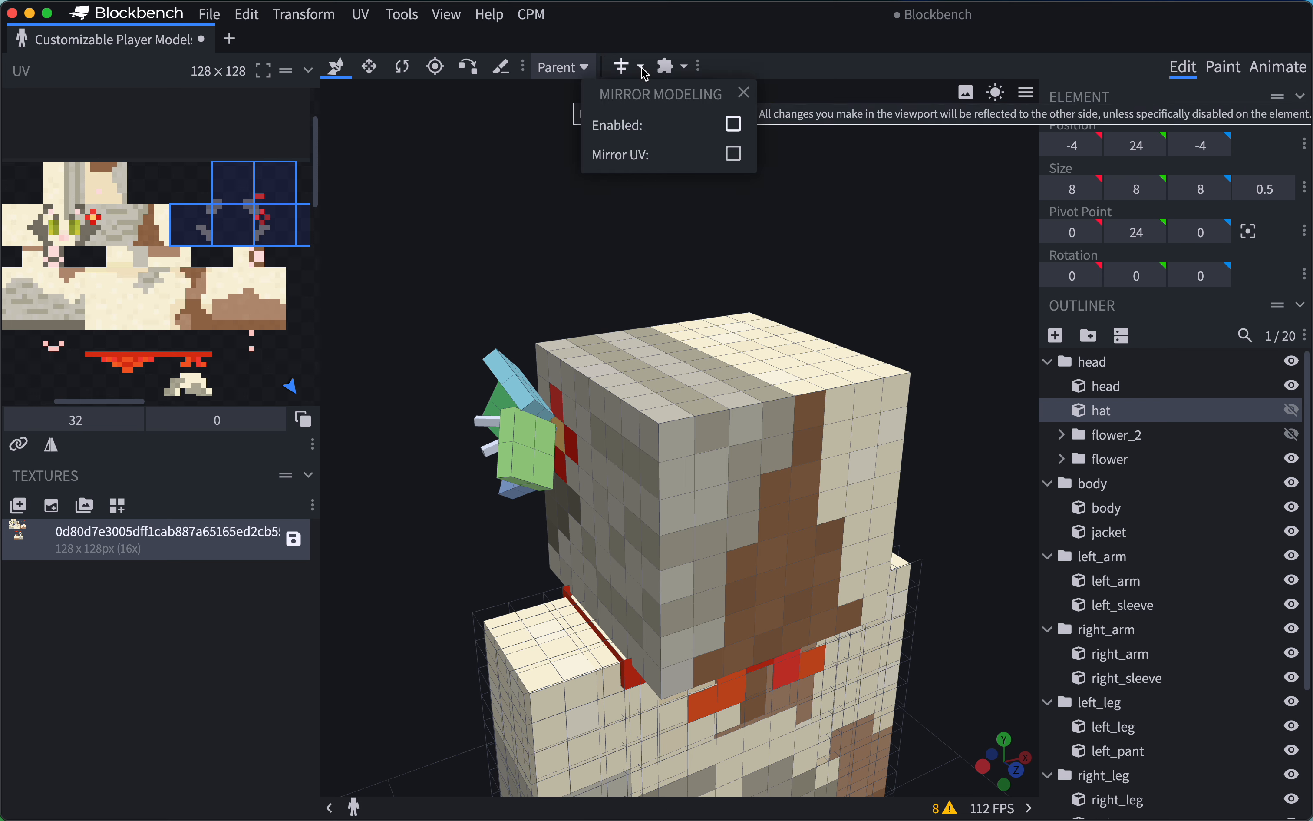
left_click(735, 126)
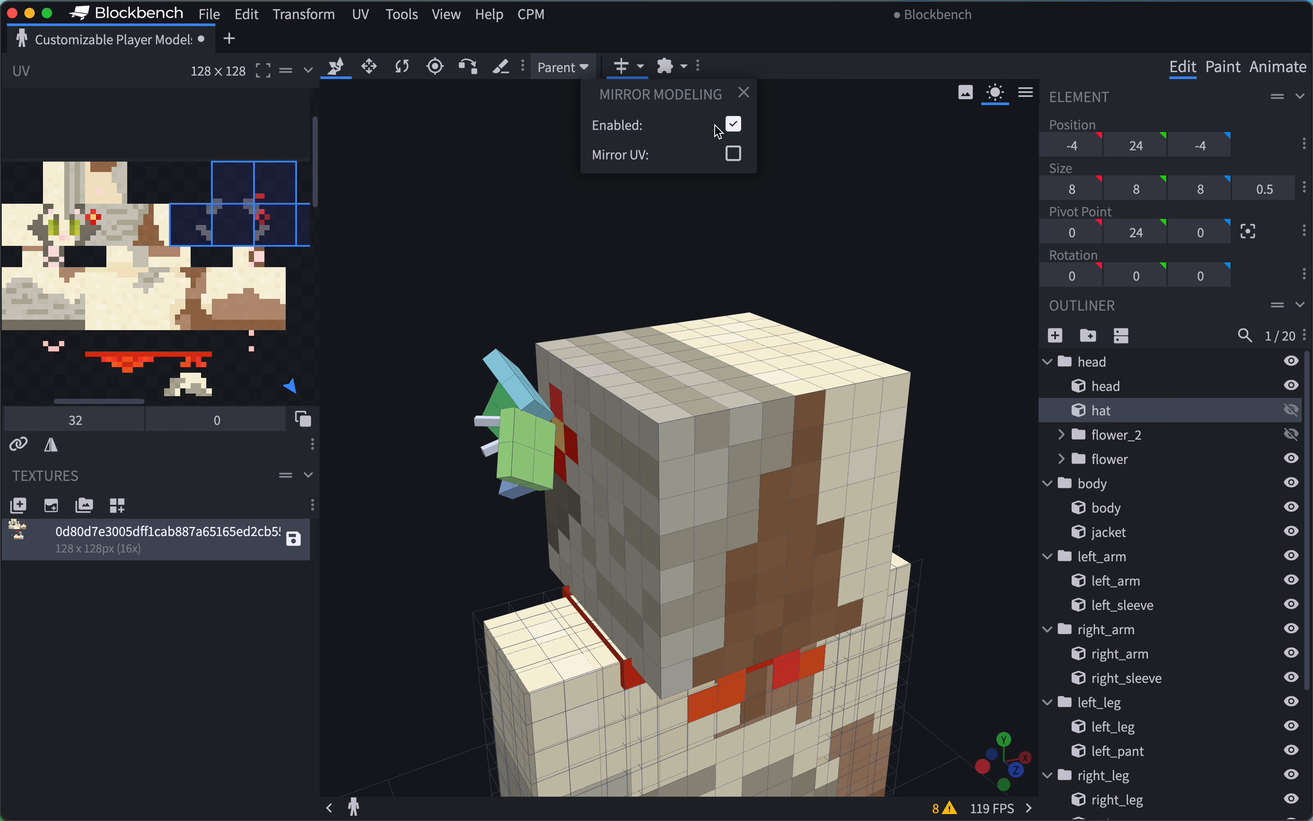
left_click(1121, 364)
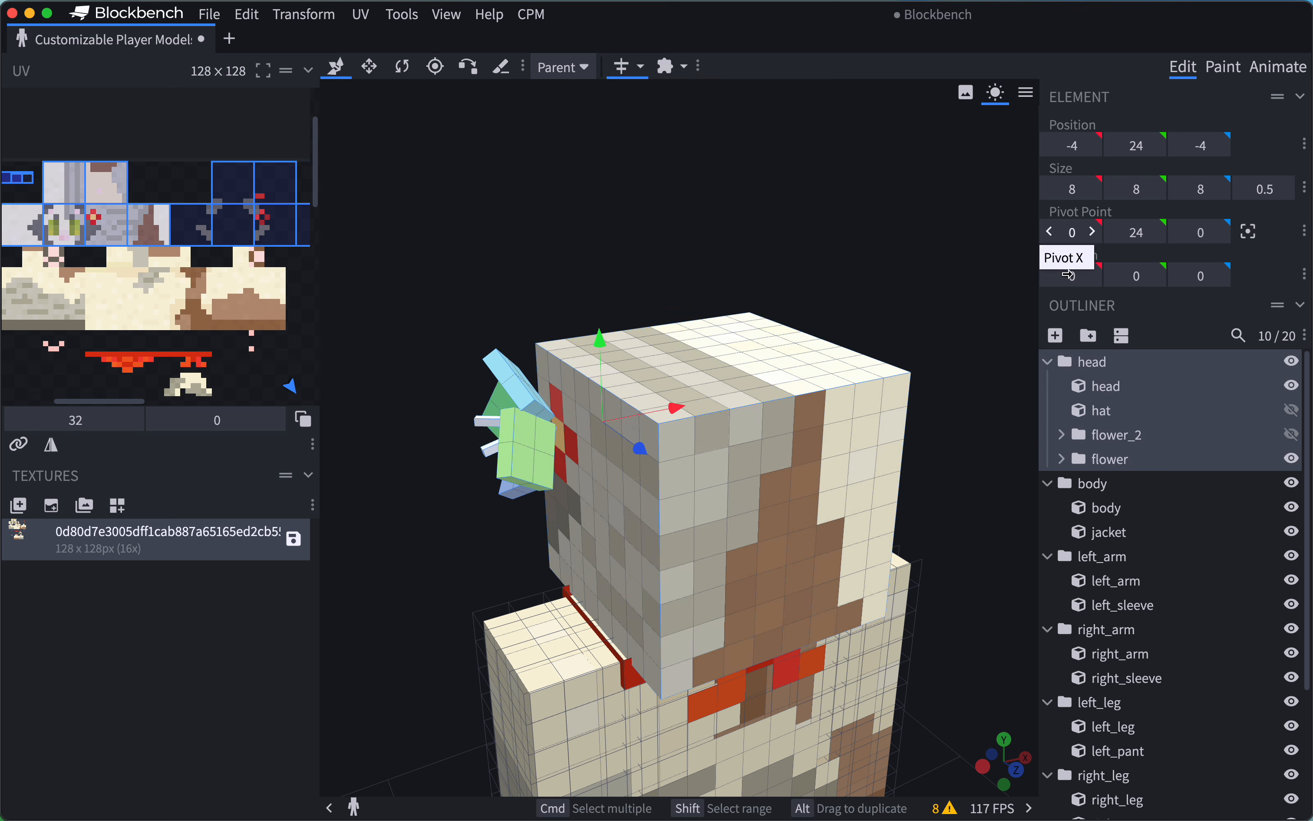
left_click(1116, 413)
left_click(644, 65)
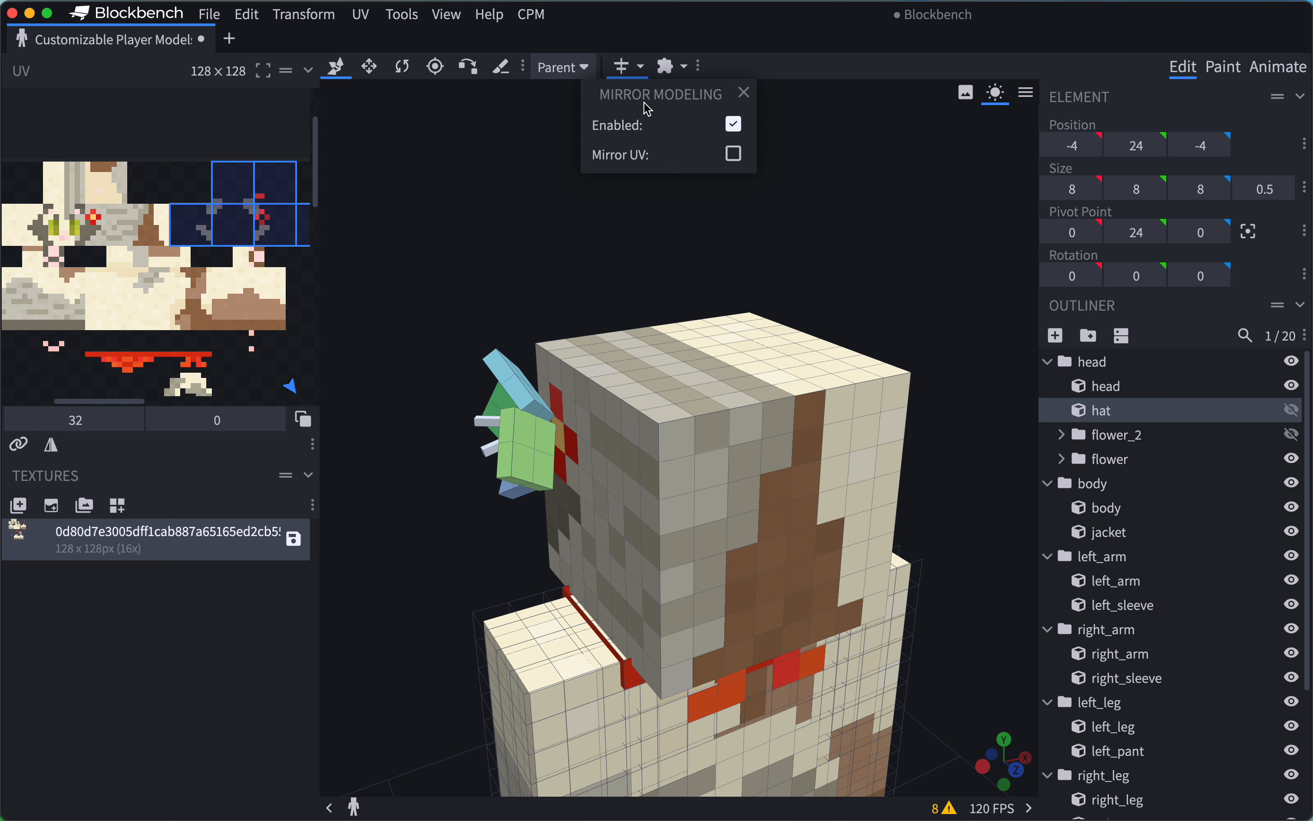
left_click(639, 66)
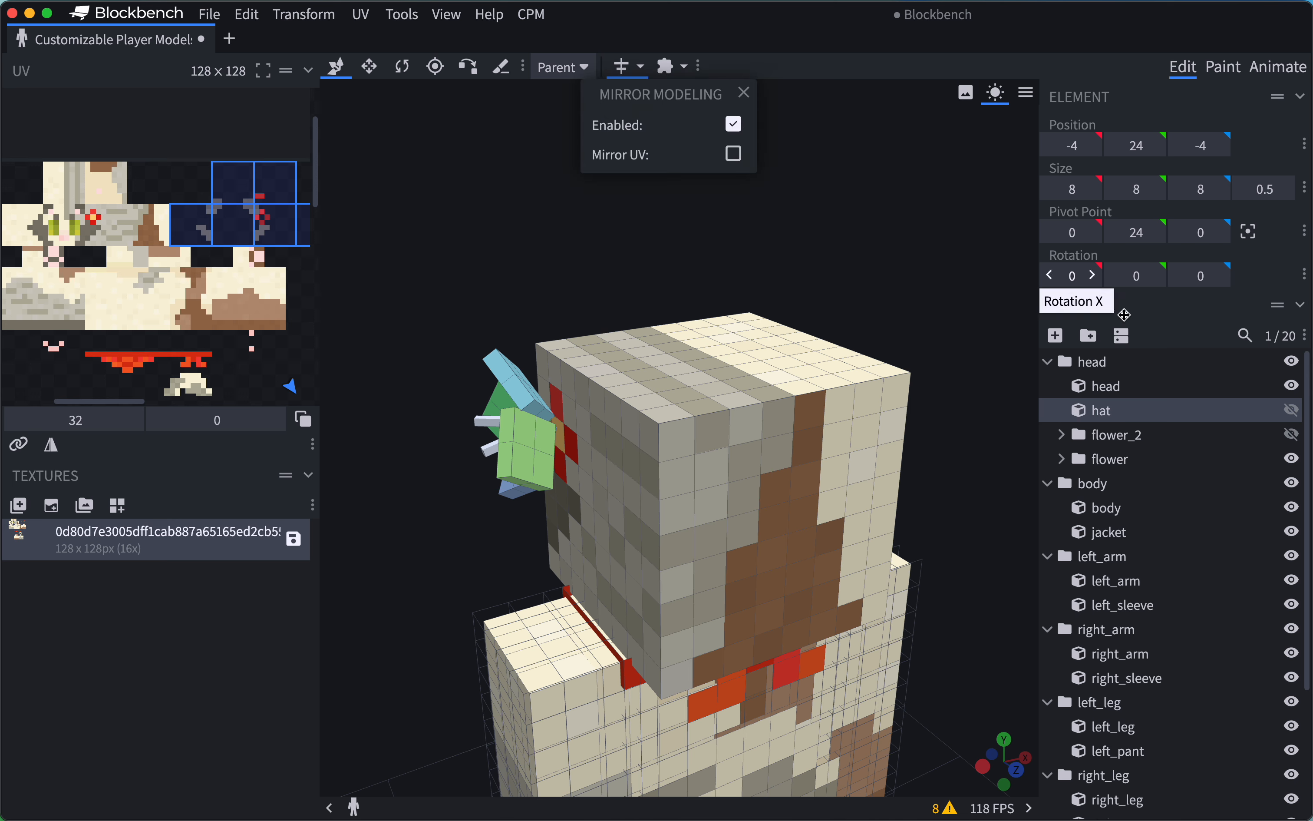
Add a new cube to the head group and move it onto the head's upper edge at position X -5, Y 32.
left_click(1061, 336)
left_click(1065, 341)
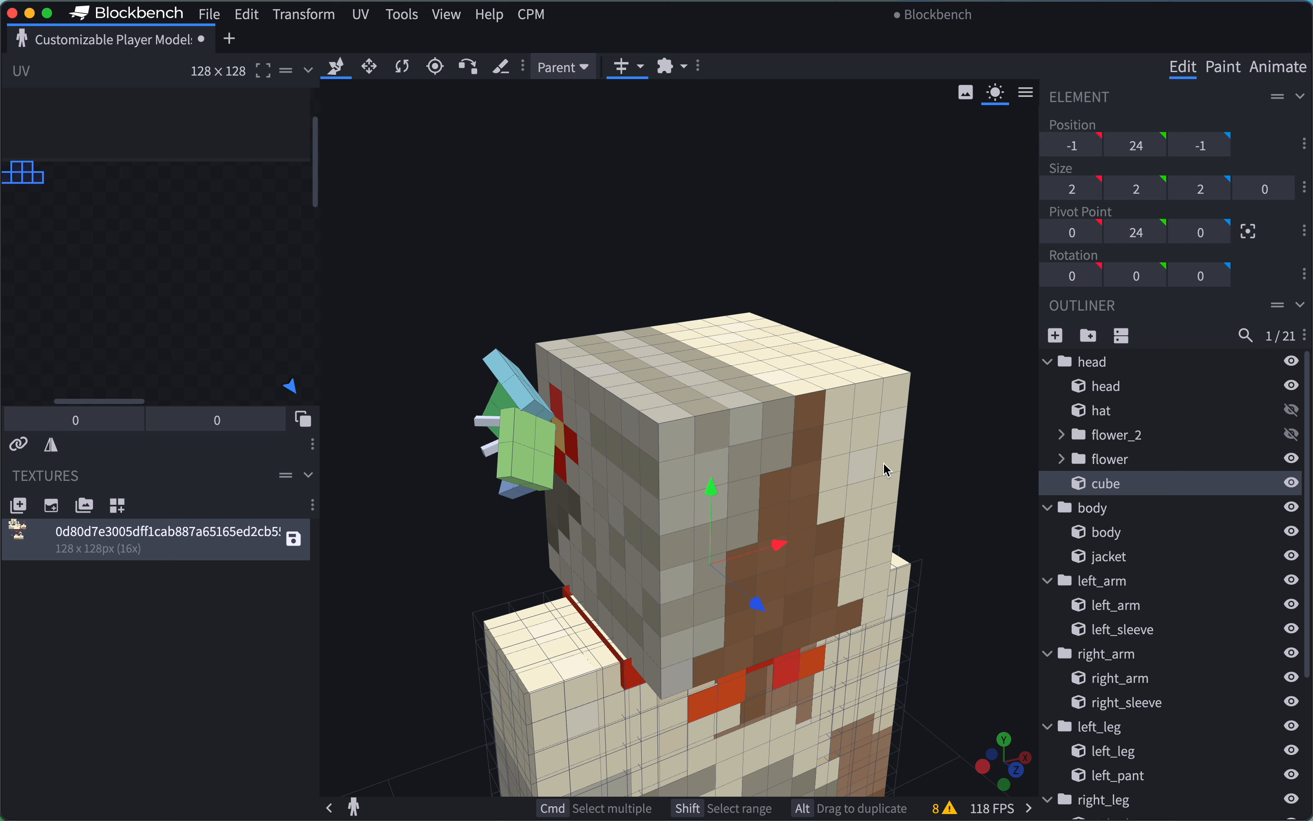
left_click_drag(713, 498, 731, 254)
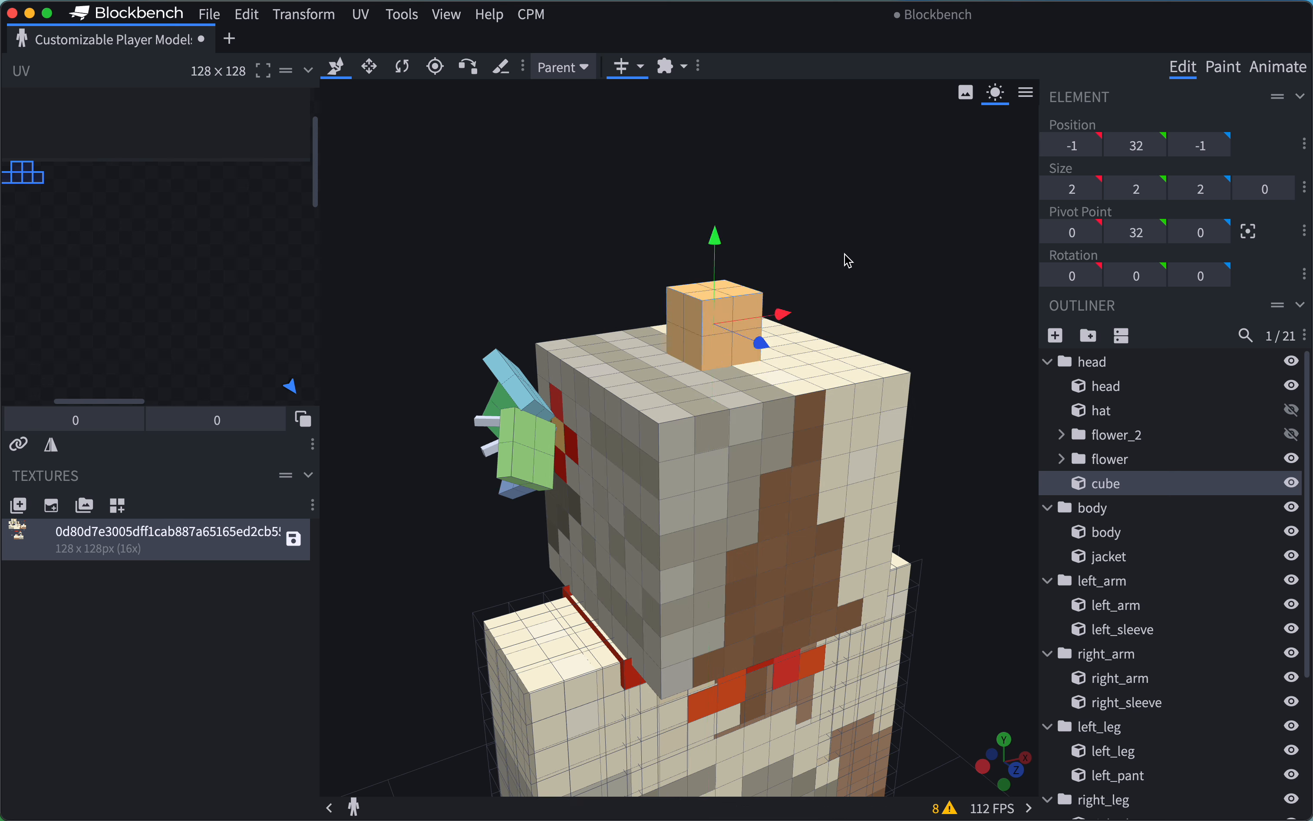
left_click_drag(844, 254, 791, 254)
left_click_drag(840, 338, 693, 334)
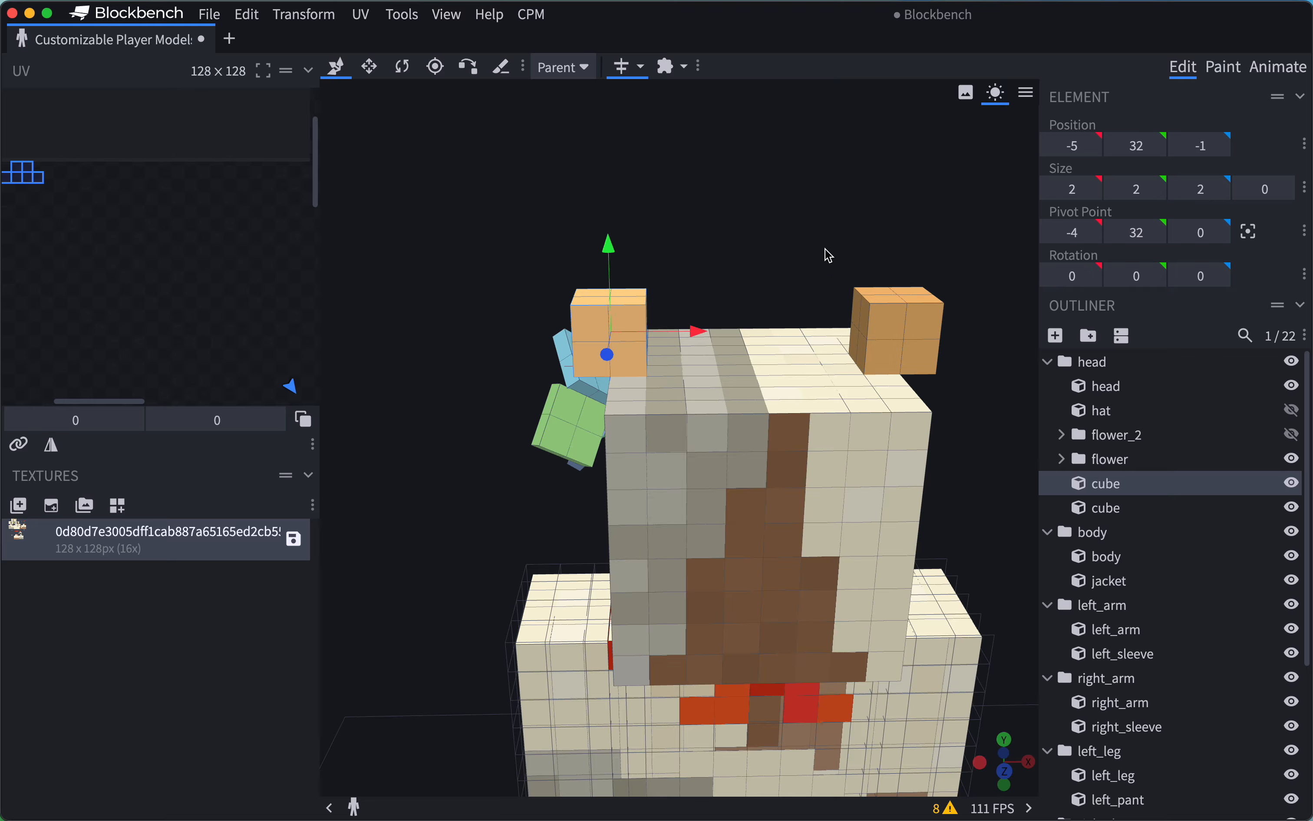
Rotate the mirrored ear cube 52.5 degrees around the Z axis and return to the Move tool.
left_click_drag(686, 183, 854, 297)
key("r")
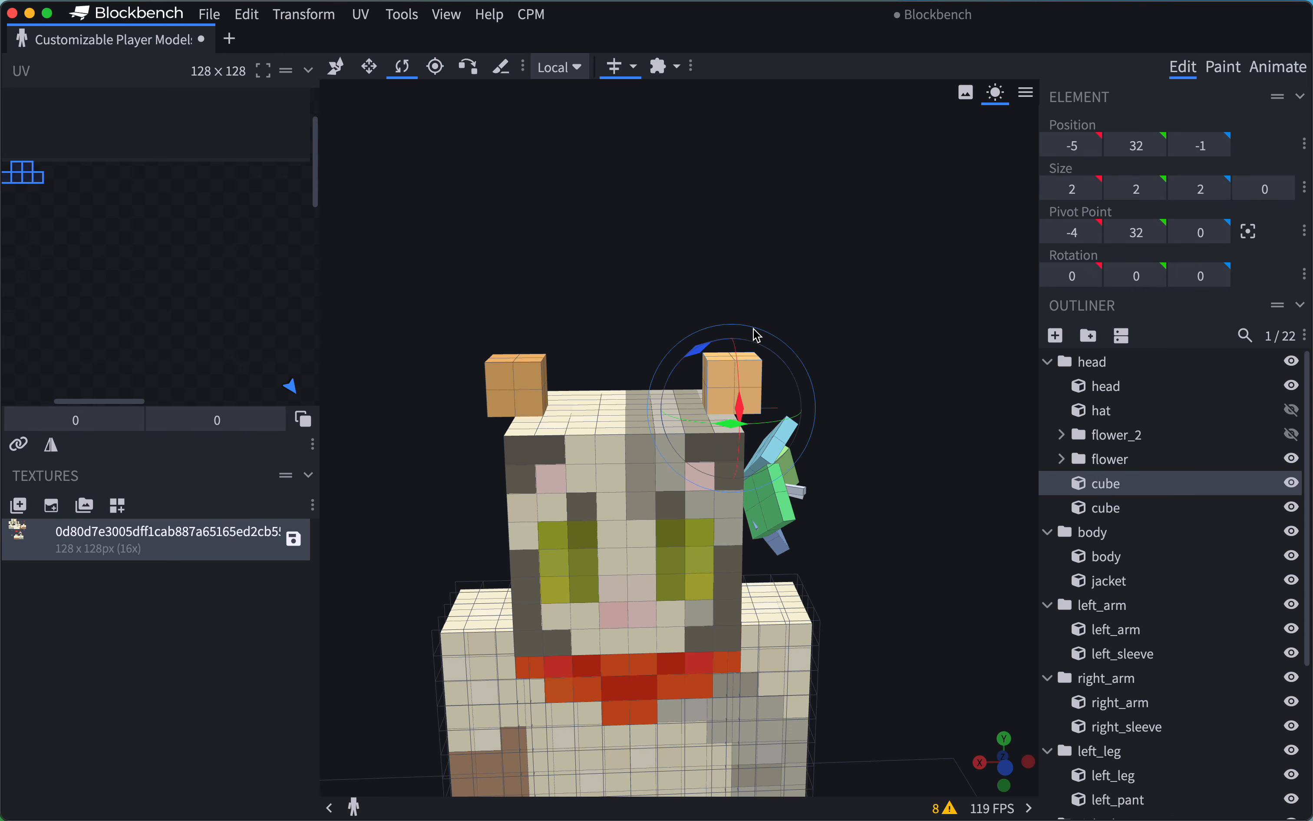
left_click_drag(701, 358, 814, 366)
key("v")
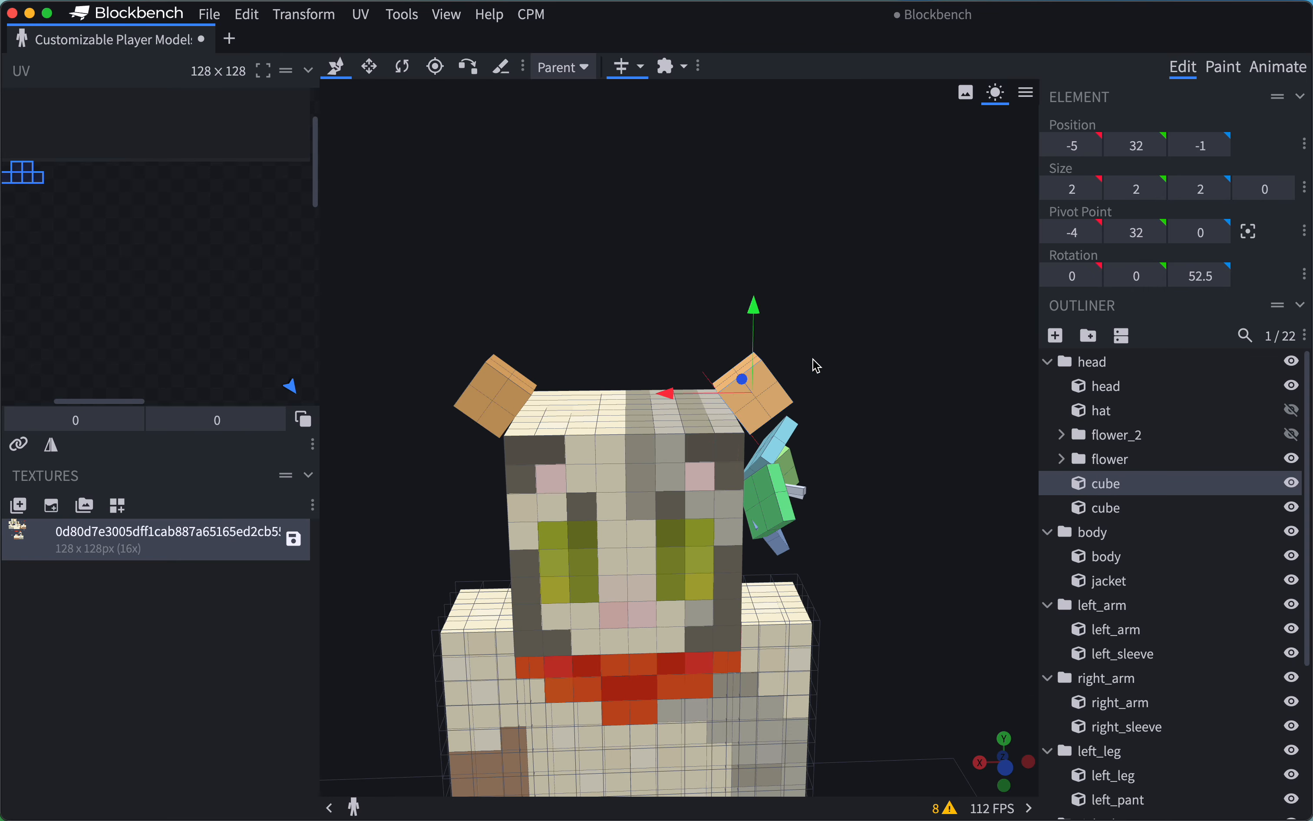
Move the mirrored ear cube inward and down into the head, to position X -4.5, Y 31.25.
left_click_drag(757, 313, 755, 321)
left_click_drag(660, 402, 645, 406)
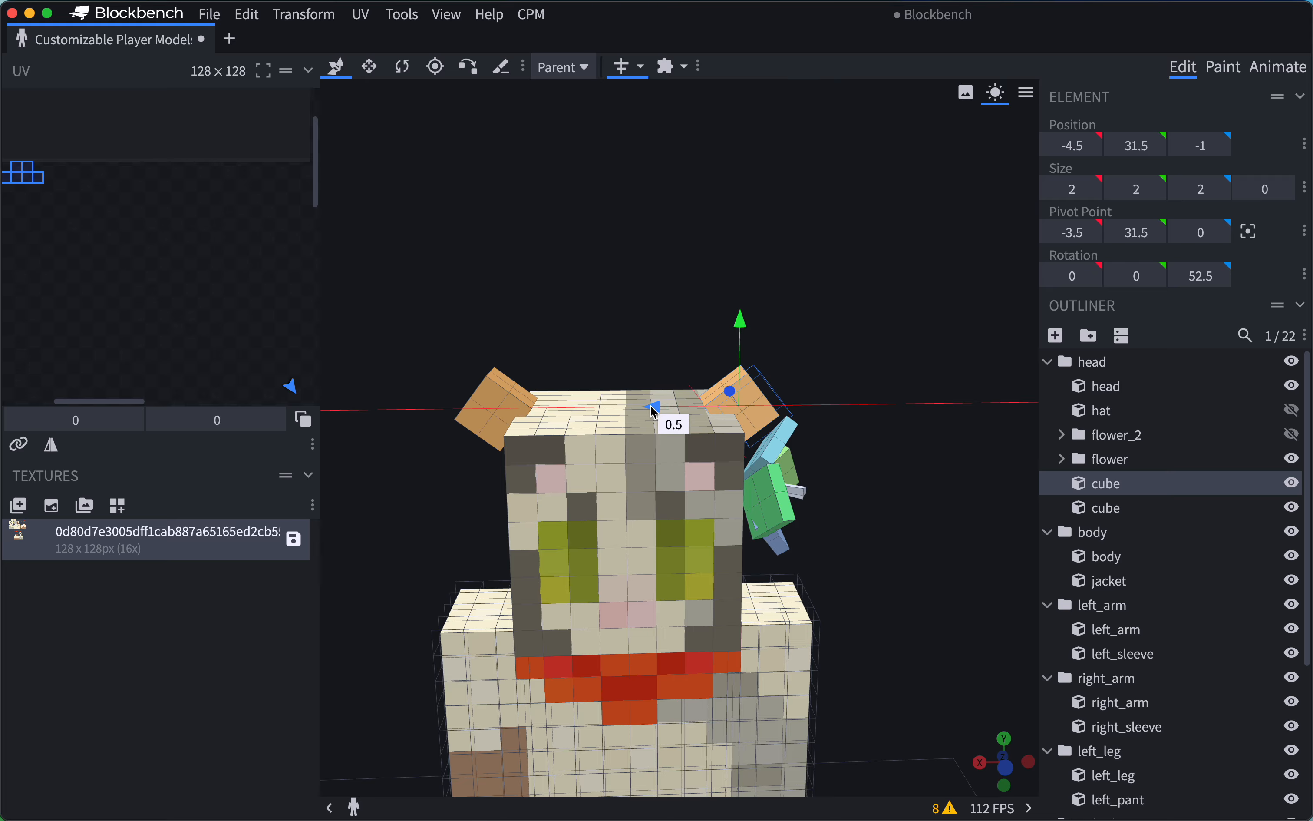
left_click_drag(757, 319, 740, 327)
left_click_drag(824, 329, 844, 306)
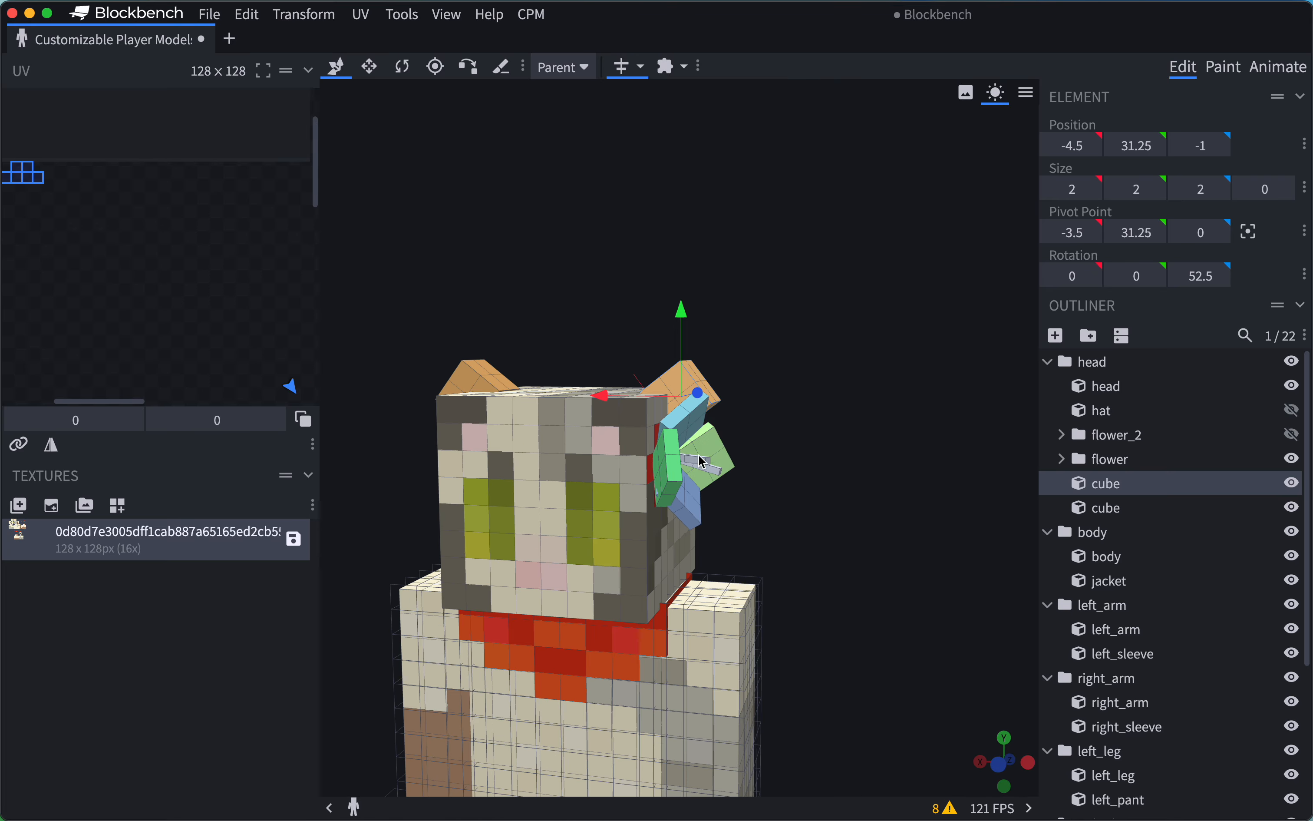
right_click_drag(692, 384, 737, 377)
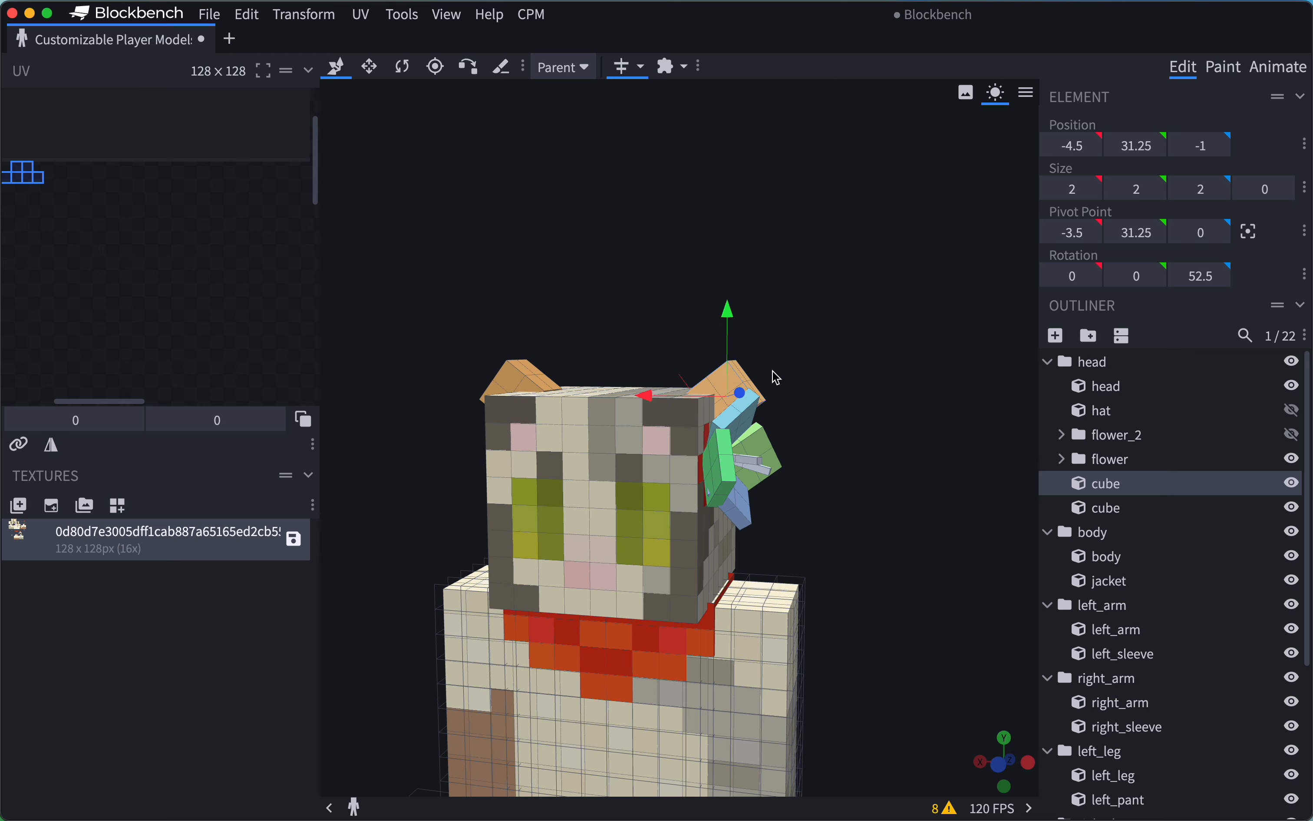
left_click_drag(776, 378, 812, 377)
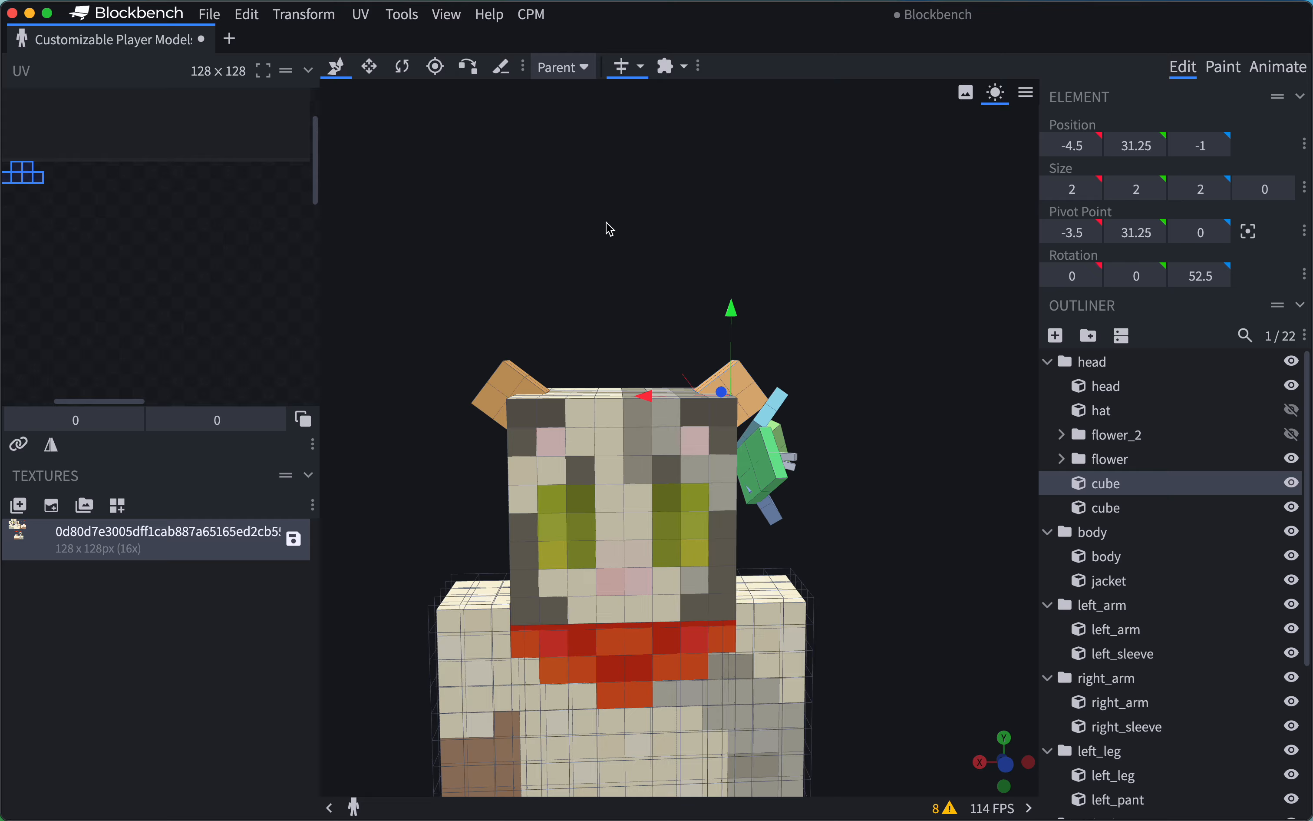
left_click_drag(611, 229, 627, 259)
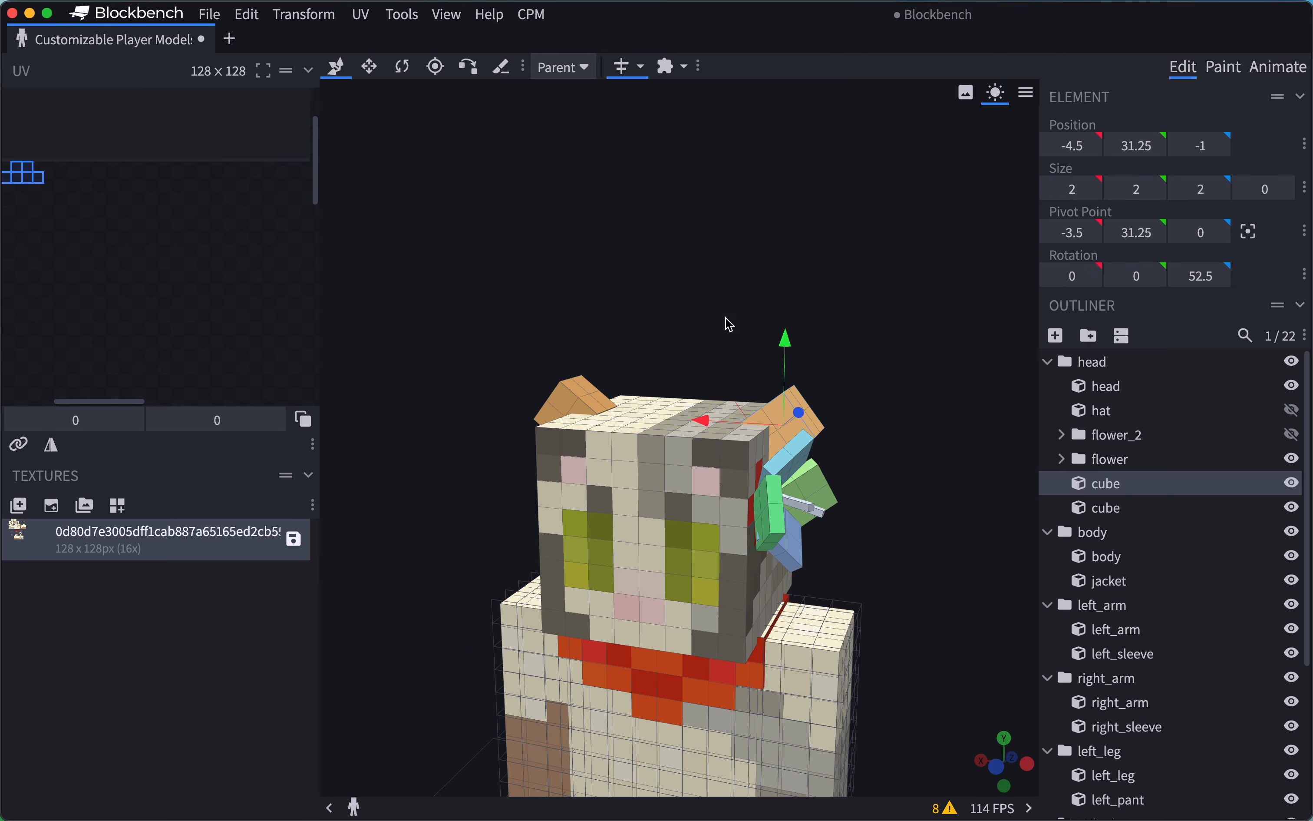
Move the mirrored ear cube further inward on the head, to position X -4, Y 31.25, and check it from several sides.
left_click_drag(729, 324, 775, 313)
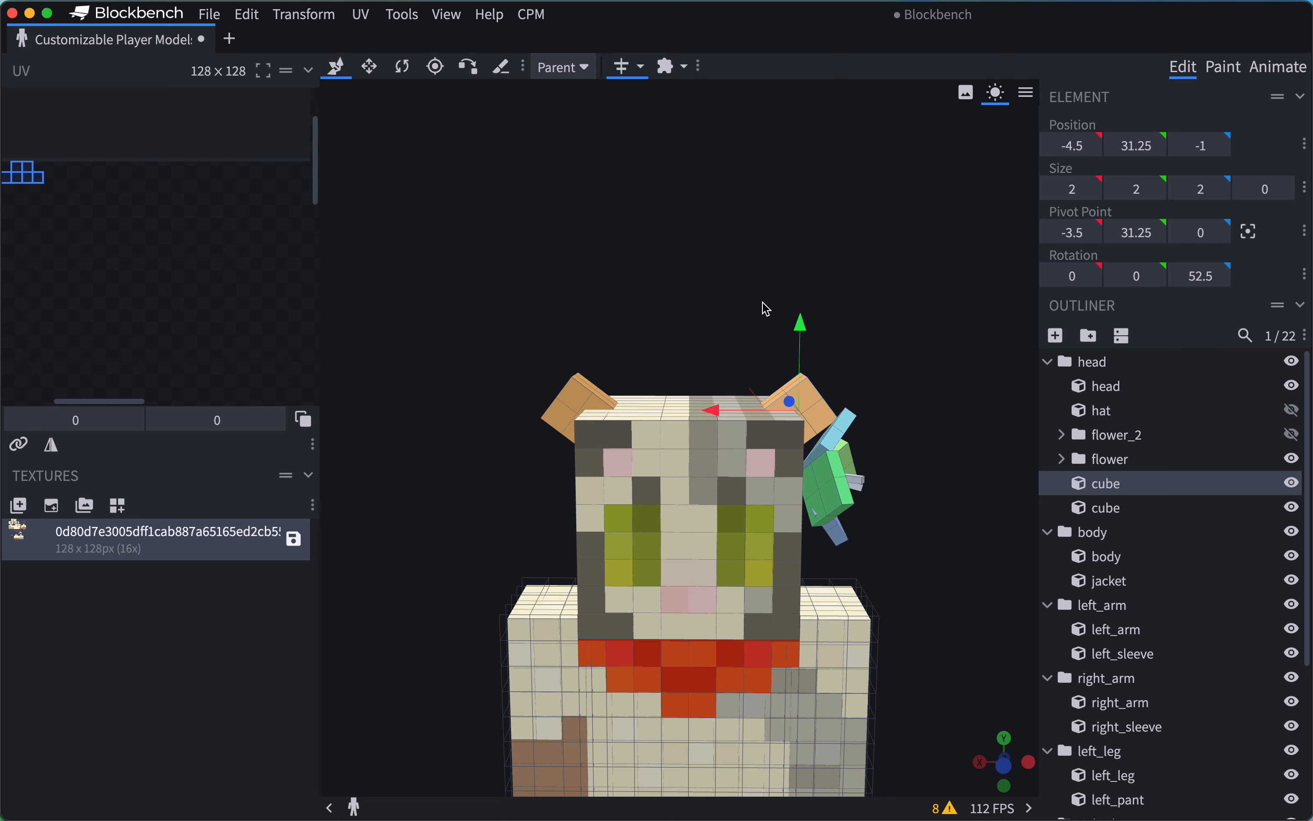
mouse_move(767, 309)
left_mouse_down()
mouse_move(742, 305)
mouse_move(758, 307)
left_mouse_up()
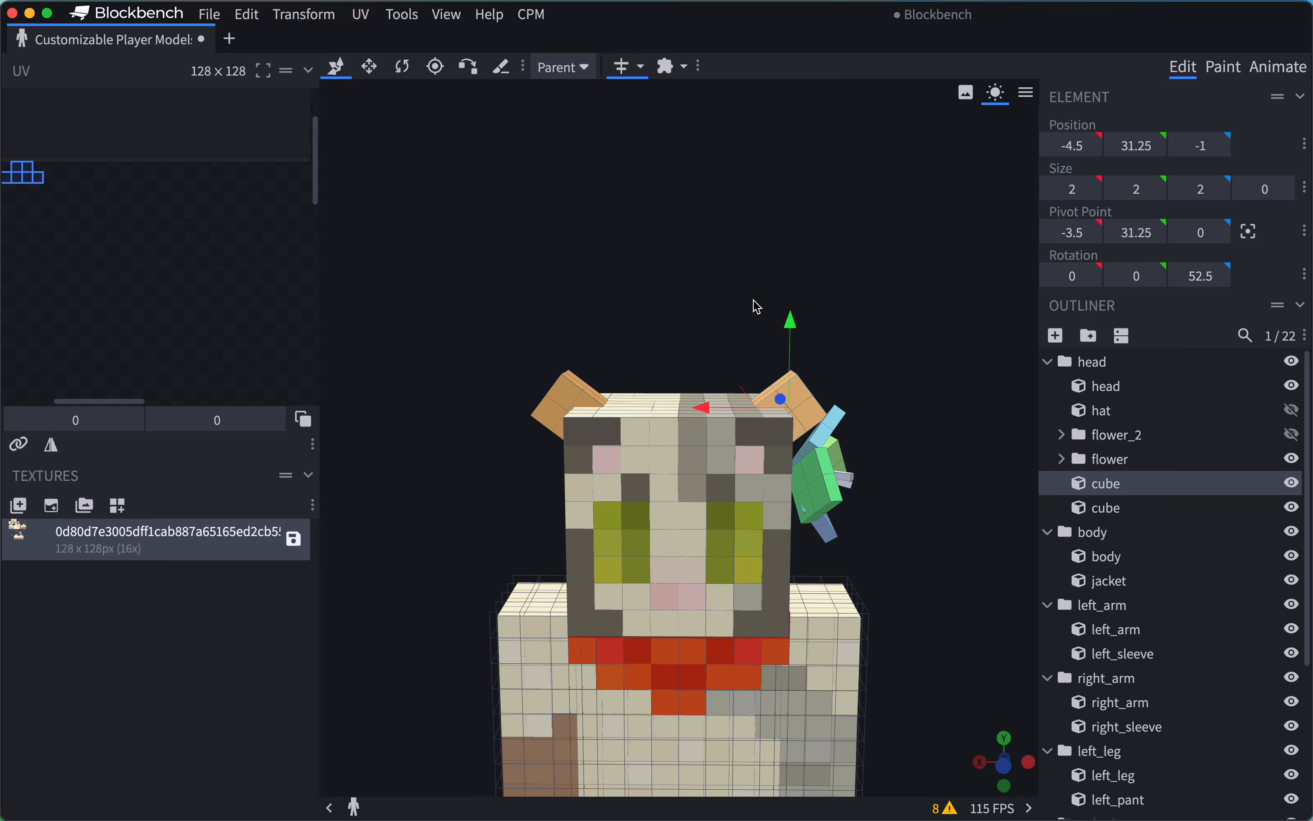
left_click_drag(858, 309, 797, 330)
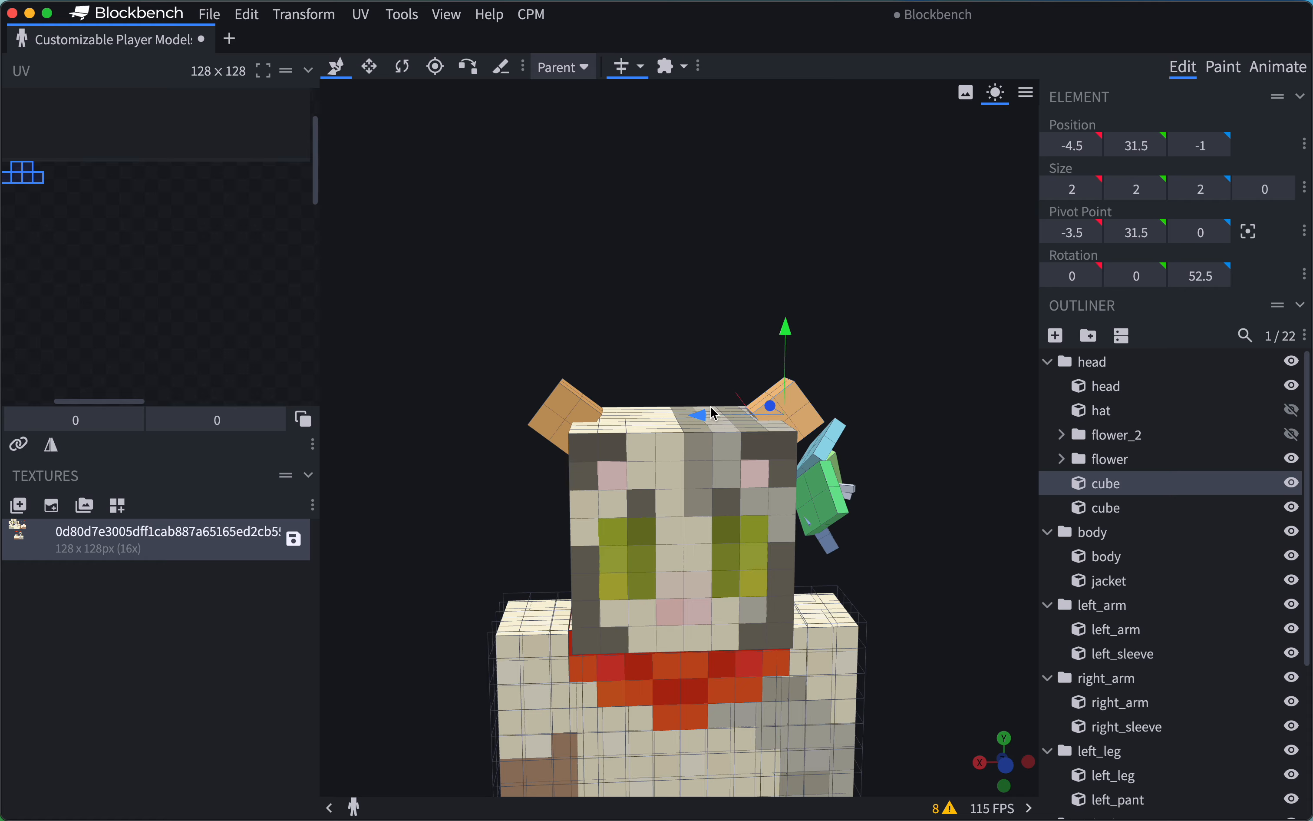
left_click_drag(714, 411, 691, 417)
left_click_drag(774, 321, 662, 322)
left_click_drag(611, 282, 548, 299)
scroll(778, 273, "down", 3)
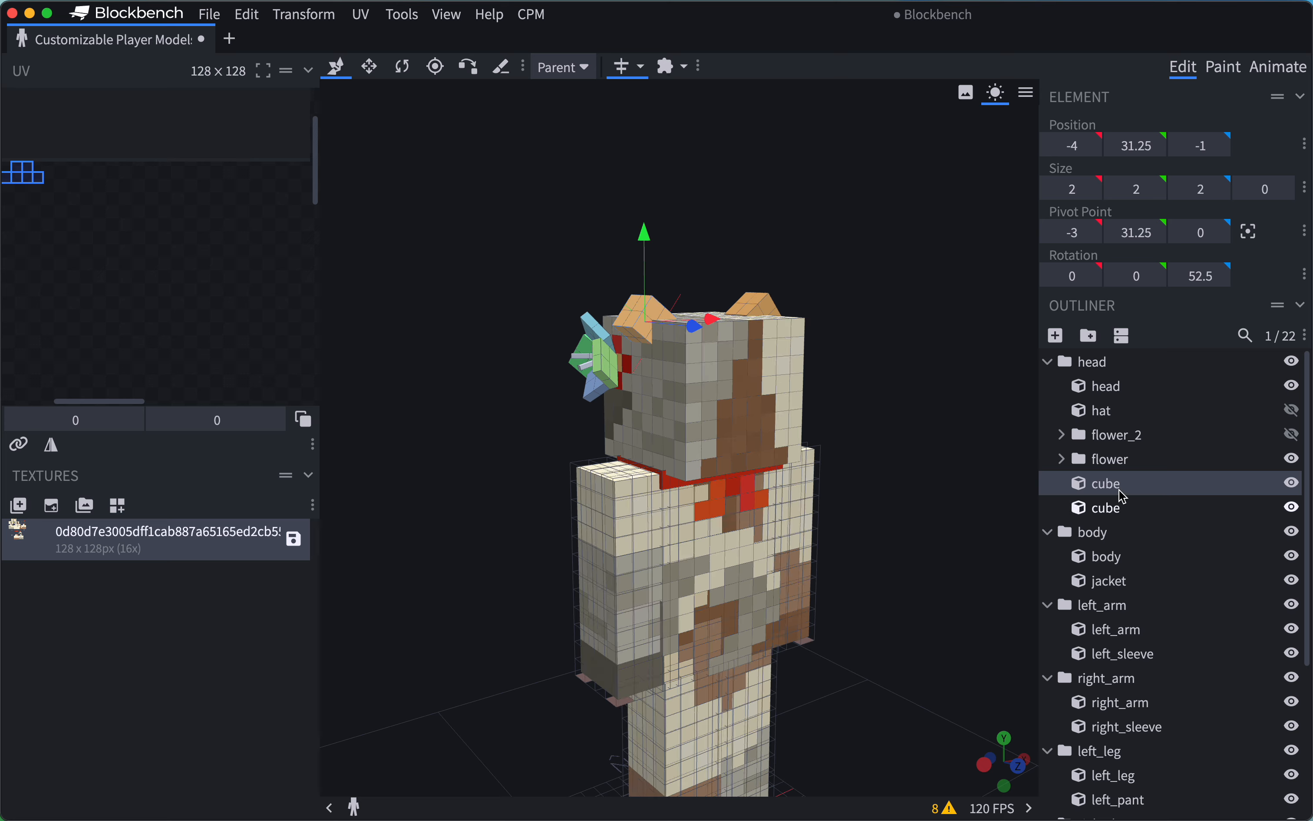
Switch Mirror Modeling off and back on, viewing the model from the front.
left_click_drag(905, 426, 1048, 403)
left_click(628, 74)
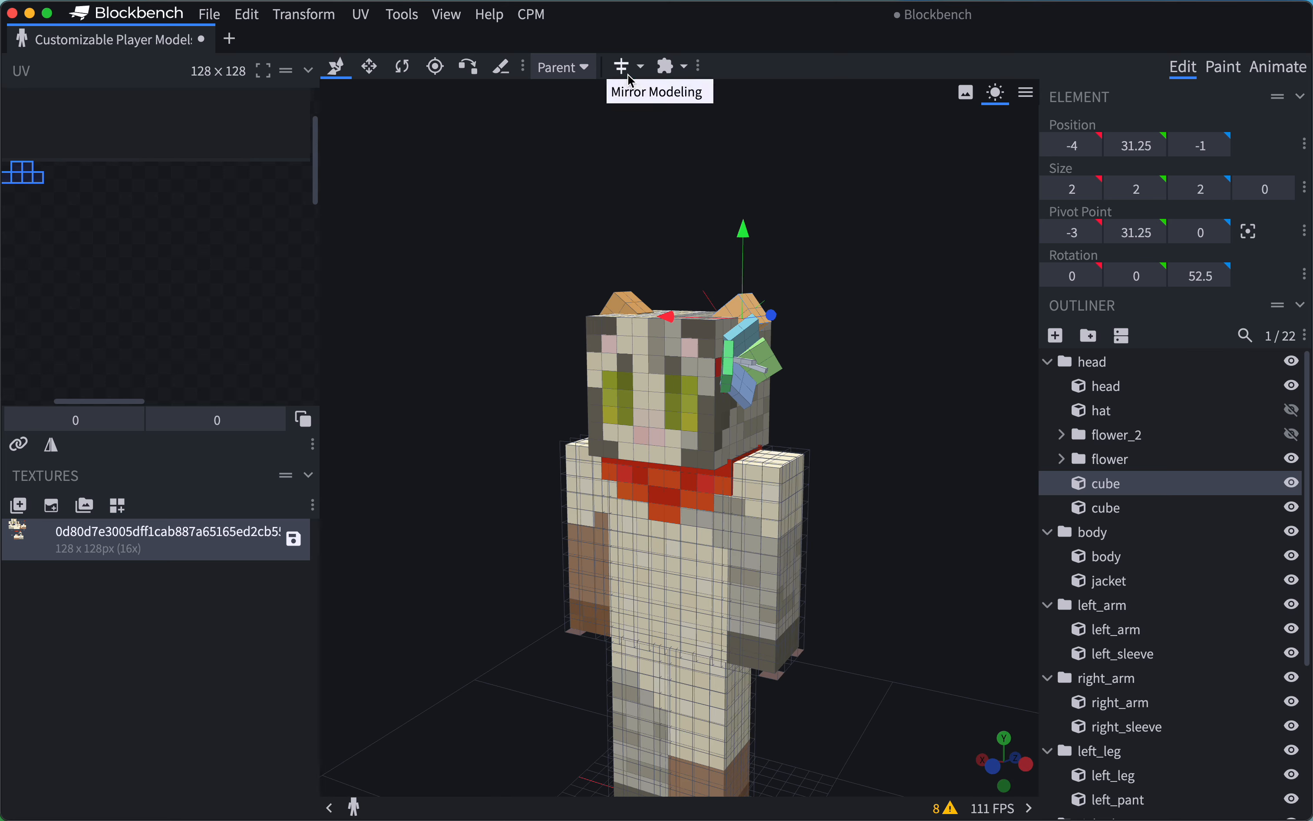
left_click(640, 66)
left_click(623, 71)
left_click(622, 70)
Move the whole head group sideways to pivot X -12 with Mirror Modeling on, and select the mirrored head group.
left_click(1099, 363)
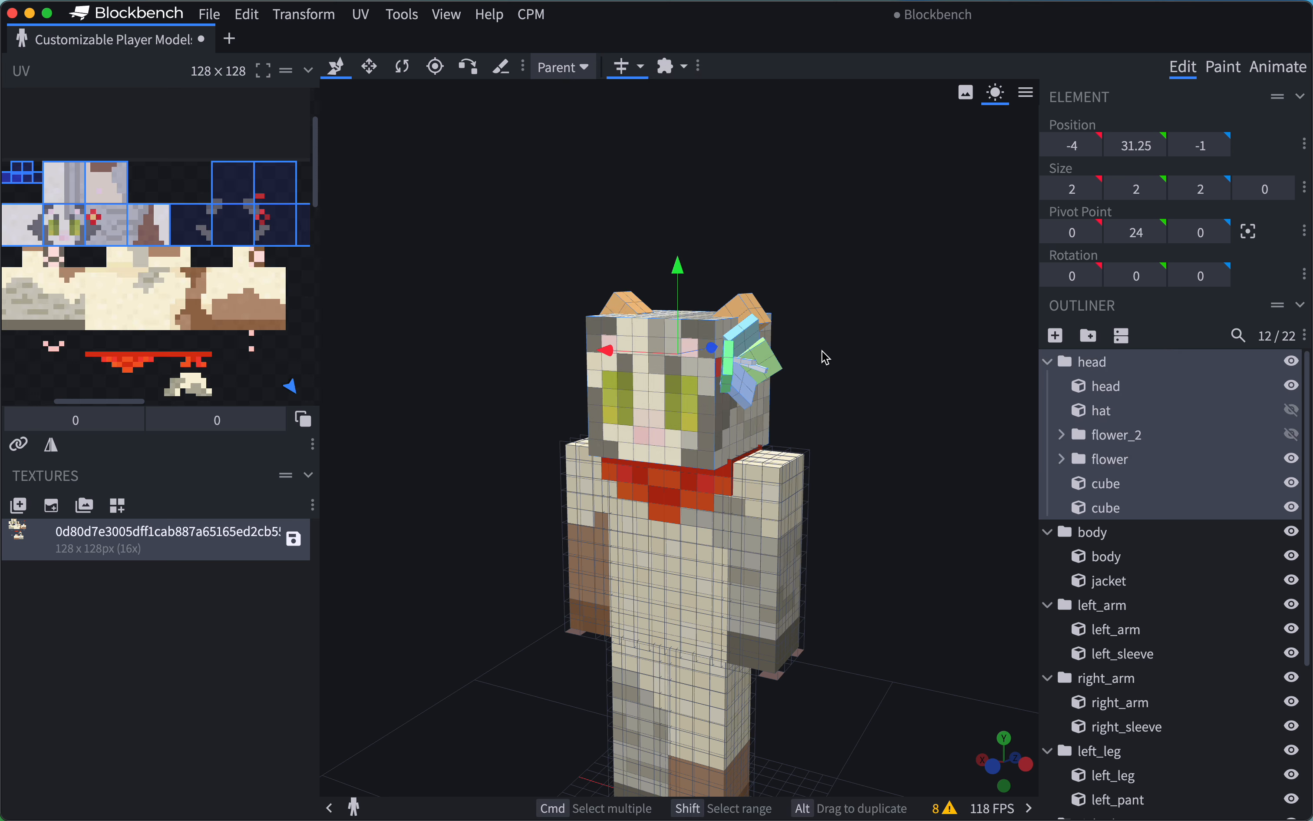
left_click_drag(605, 355, 811, 363)
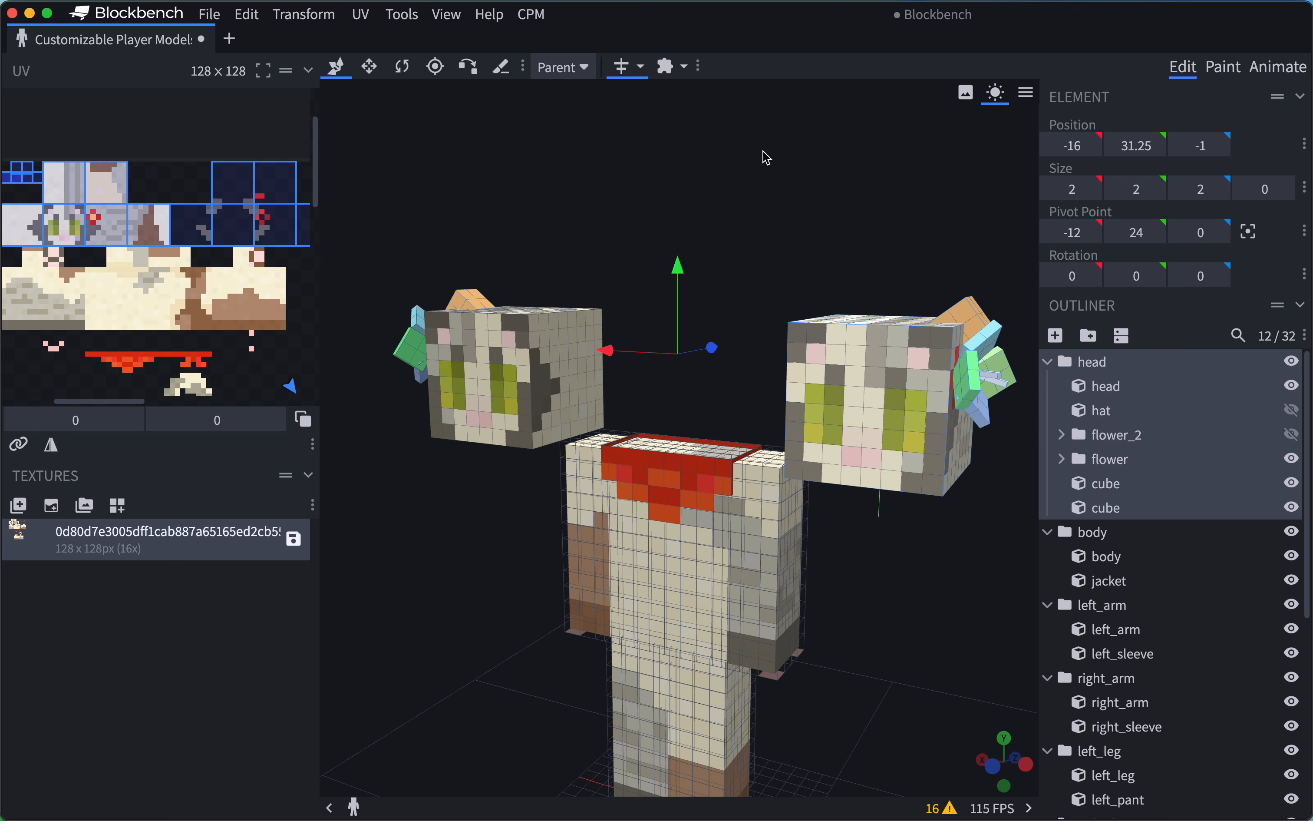
scroll(1083, 461, "down", 5)
left_click(1105, 553)
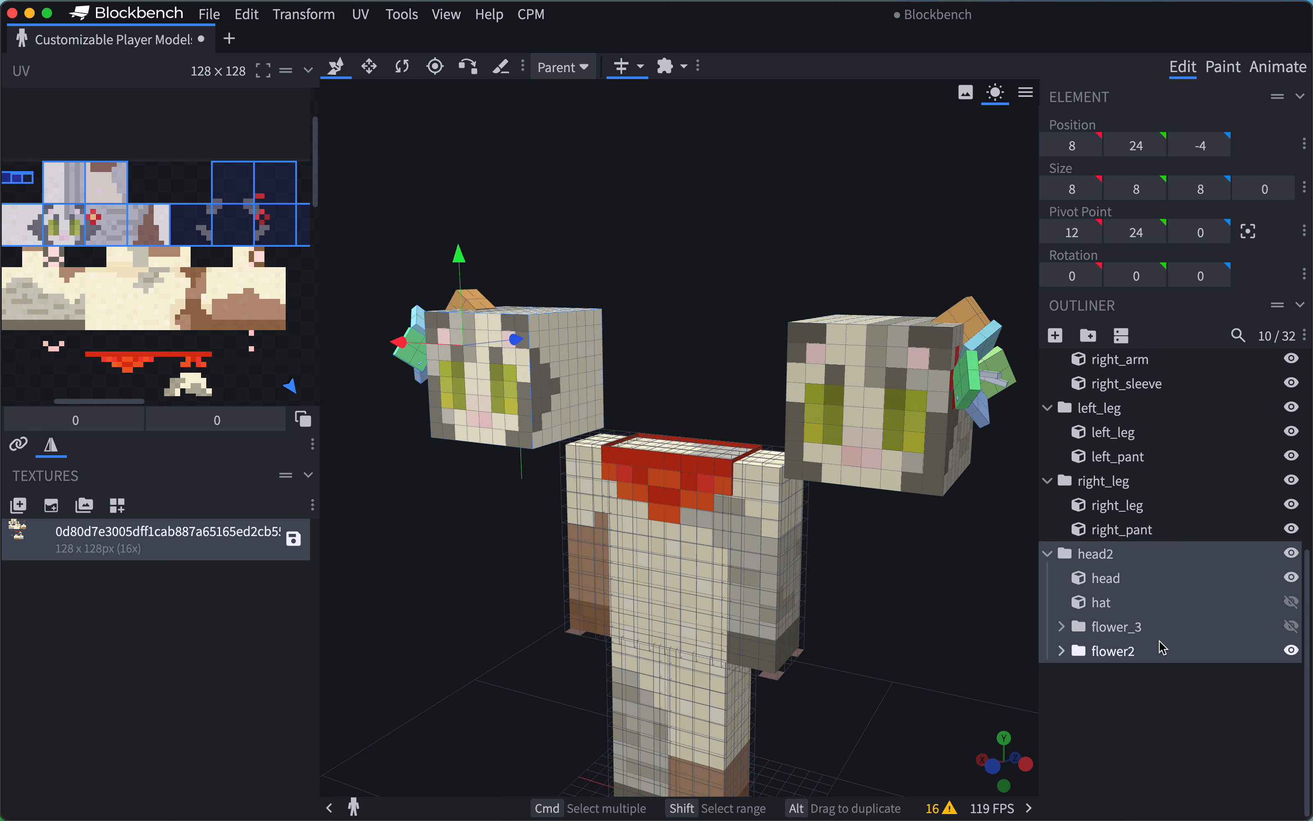